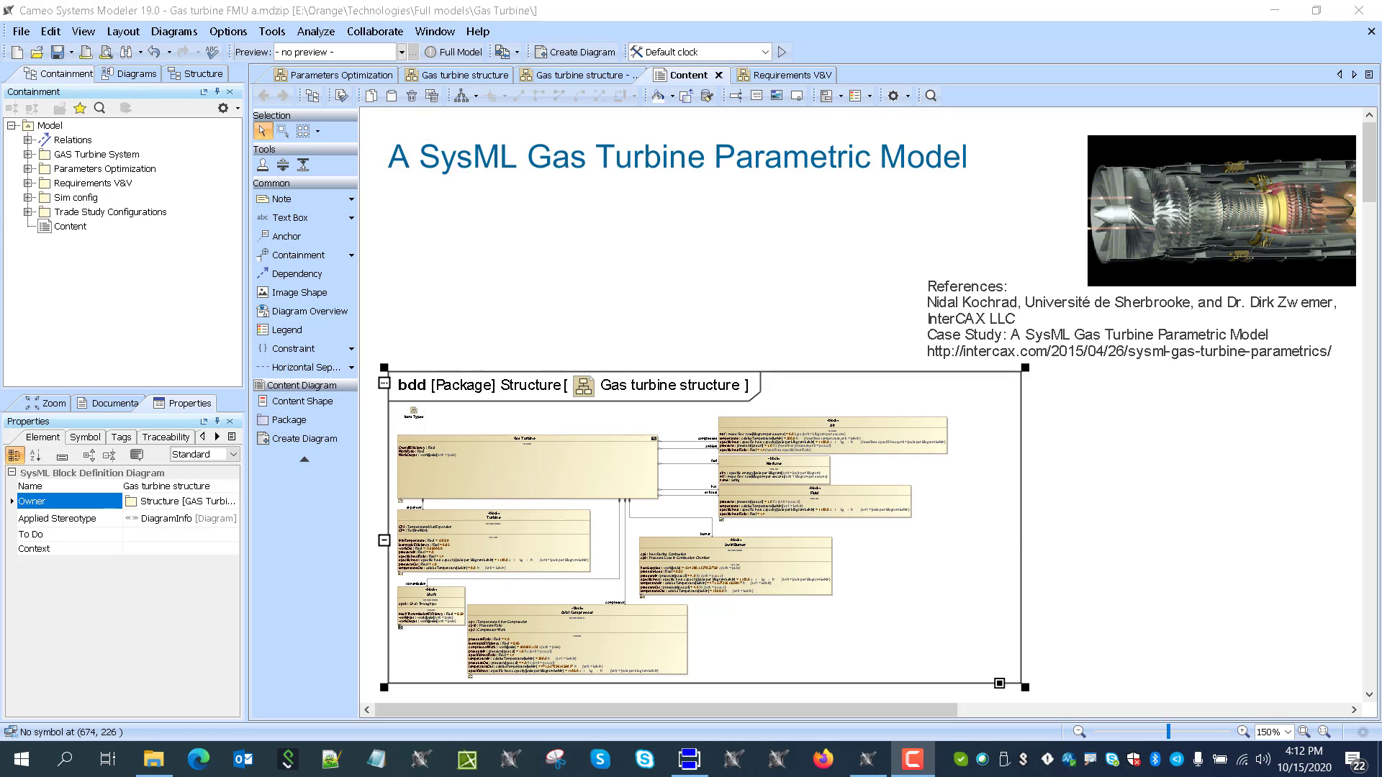
Step: Open the Gas turbine structure diagram and inspect Turbine's values, such as inletTemperature 1389.0
double_click(919, 574)
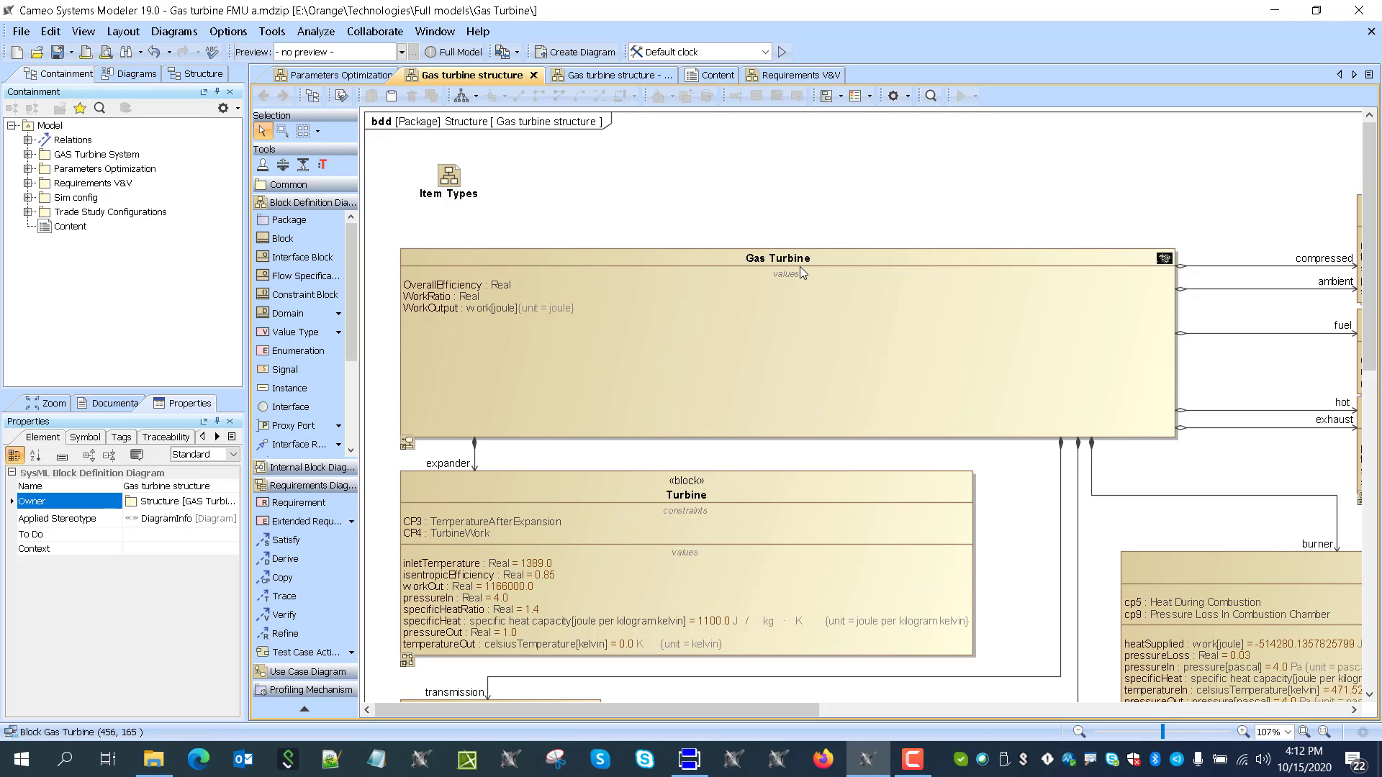
scroll(800, 267, down, 2)
scroll(706, 434, down, 3)
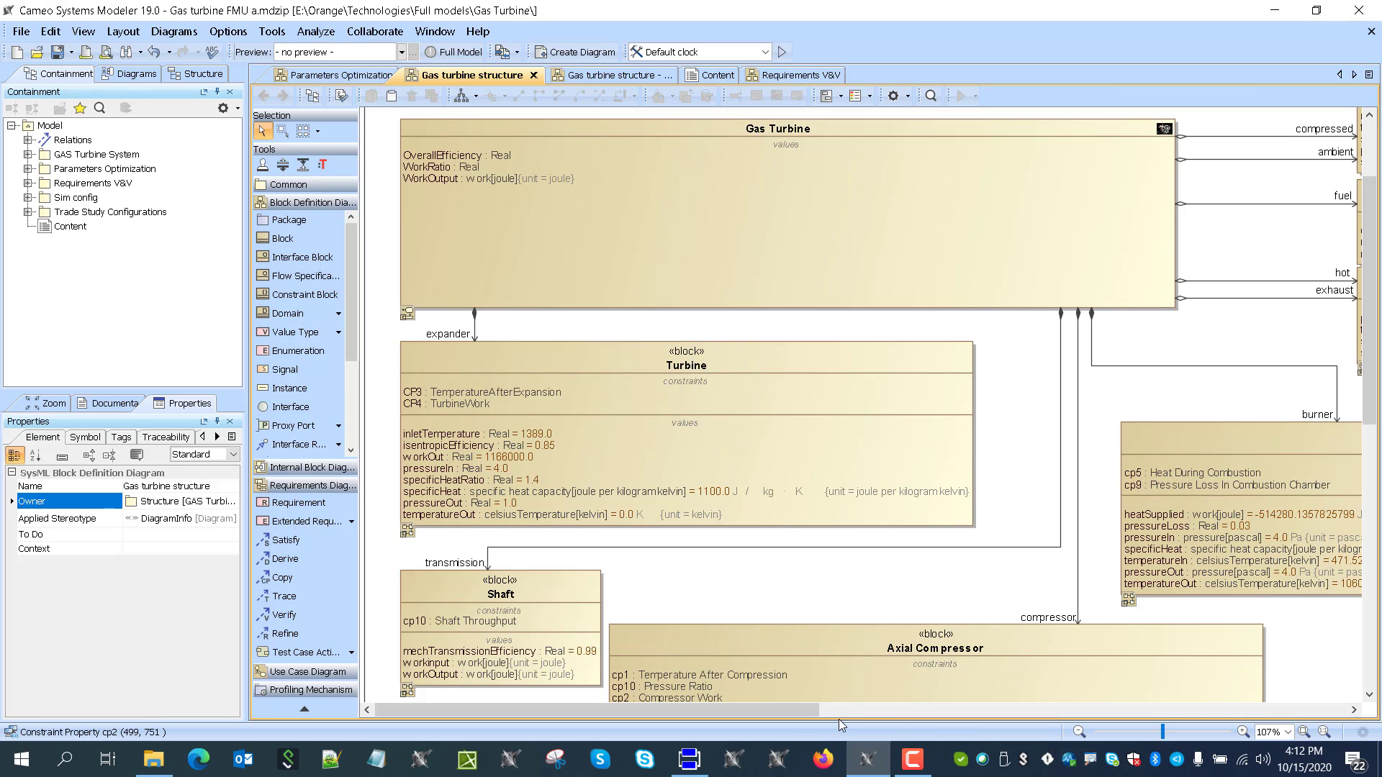
drag(803, 711, 931, 711)
scroll(1021, 543, up, 4)
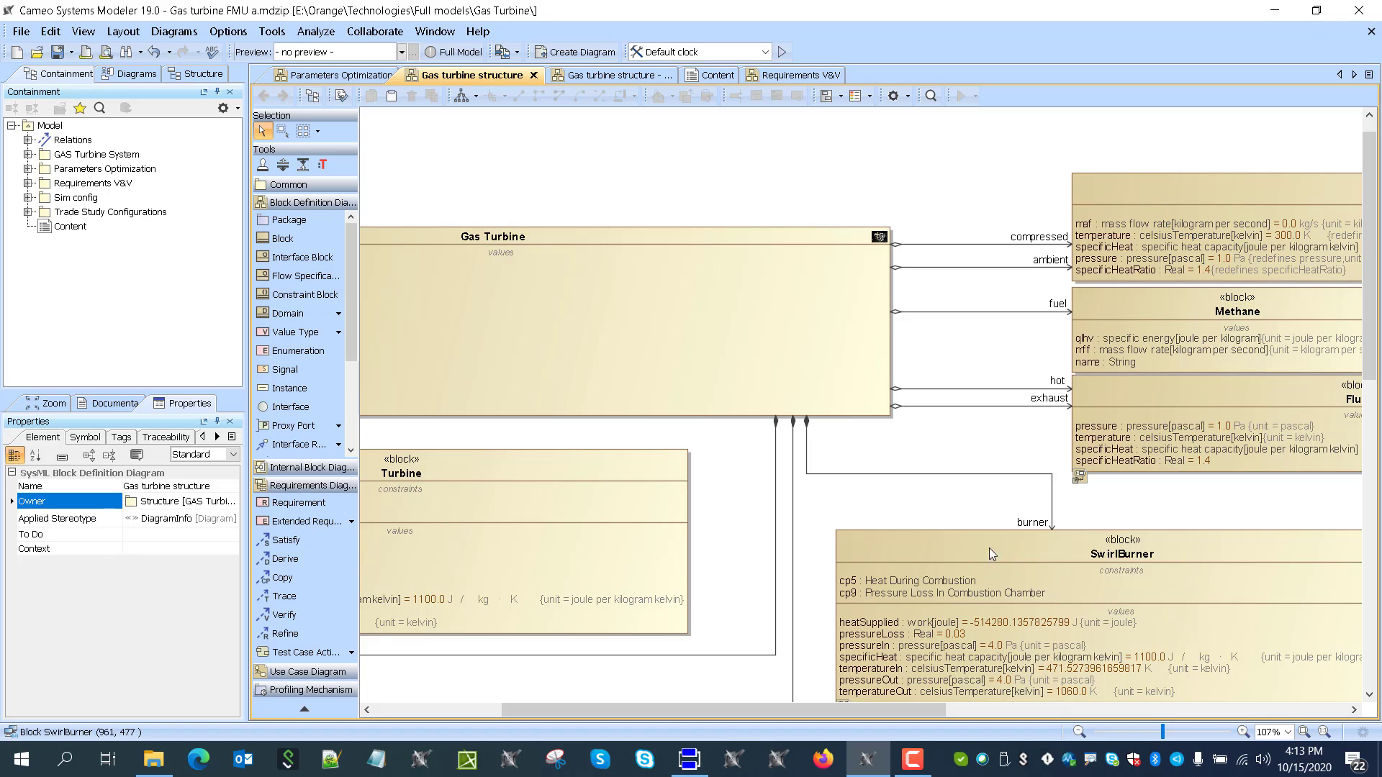
drag(877, 707, 749, 712)
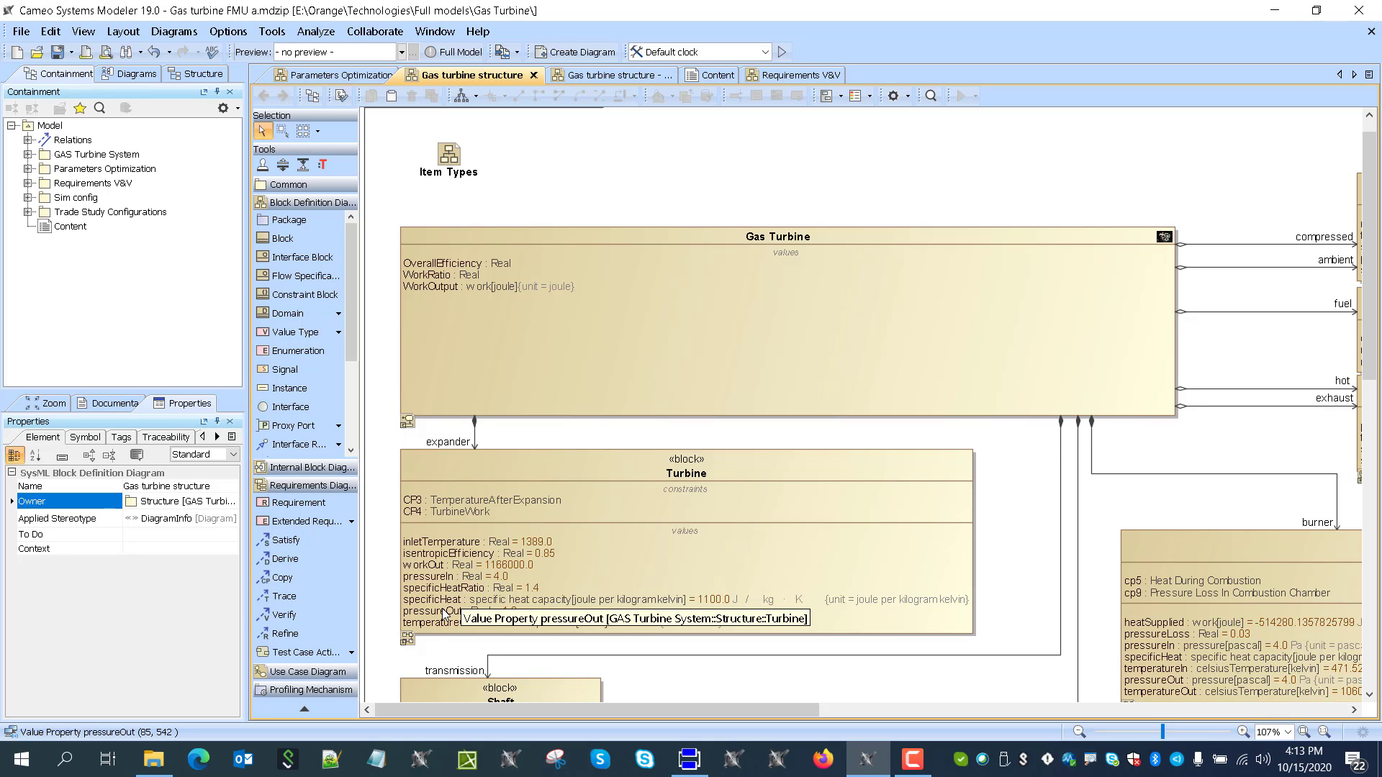
scroll(444, 614, up, 1)
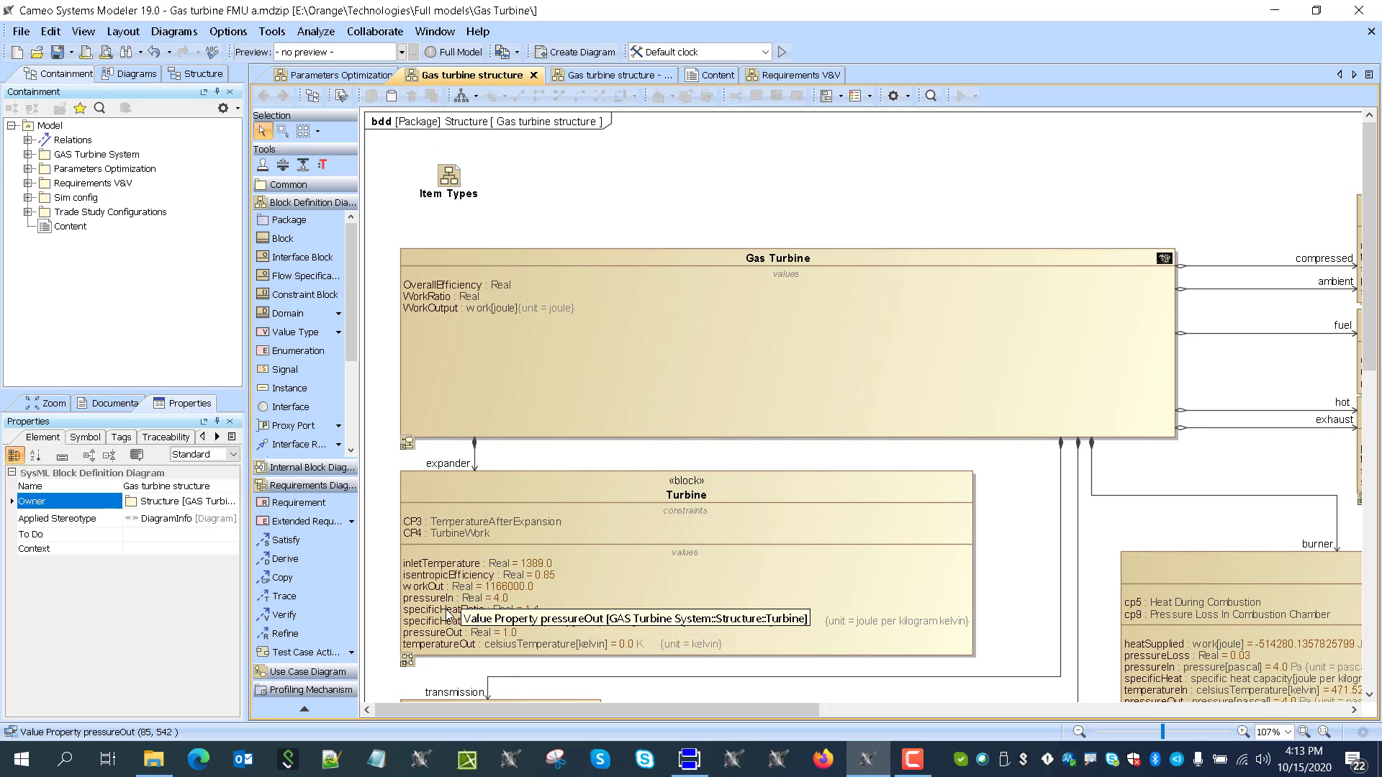
Step: Bring Dymola forward and open the Turbine testbench model's diagram
click(682, 763)
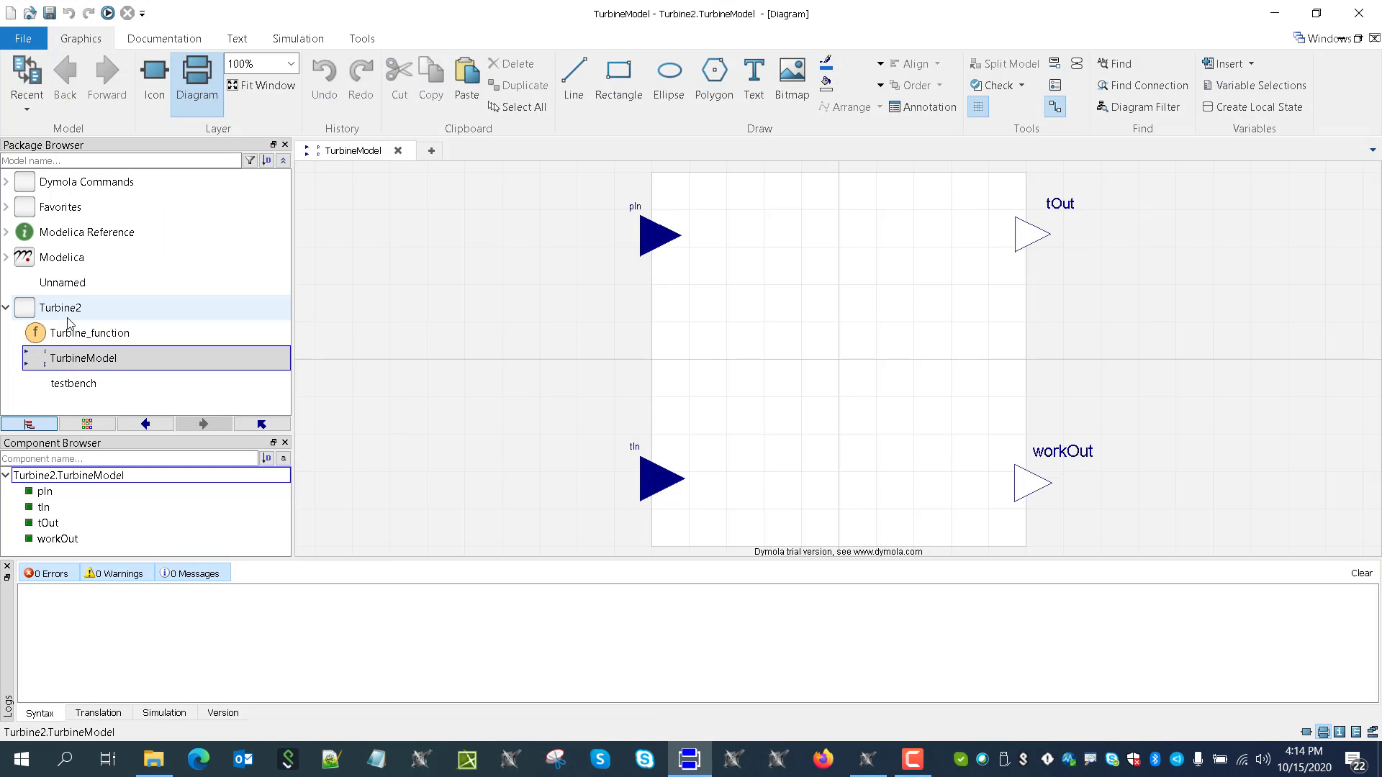
click(72, 357)
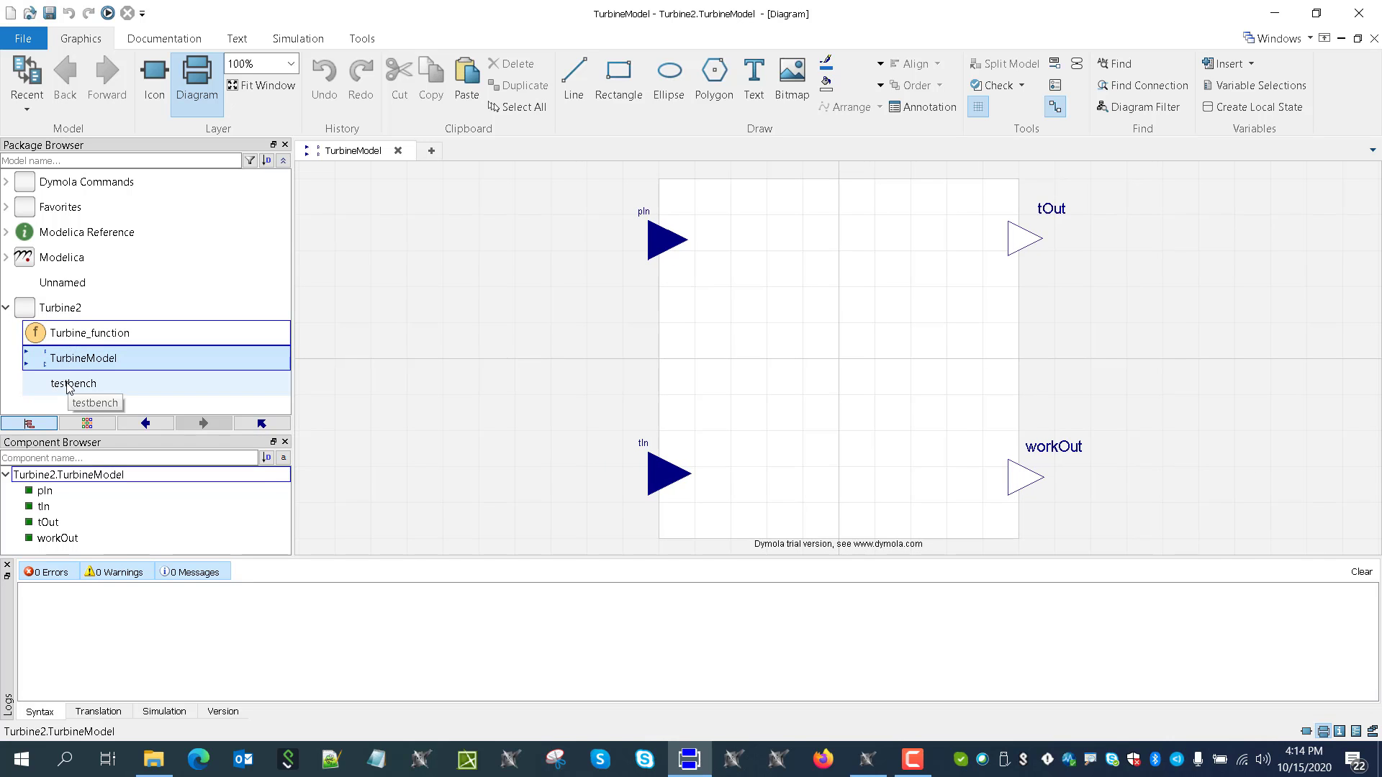
click(69, 385)
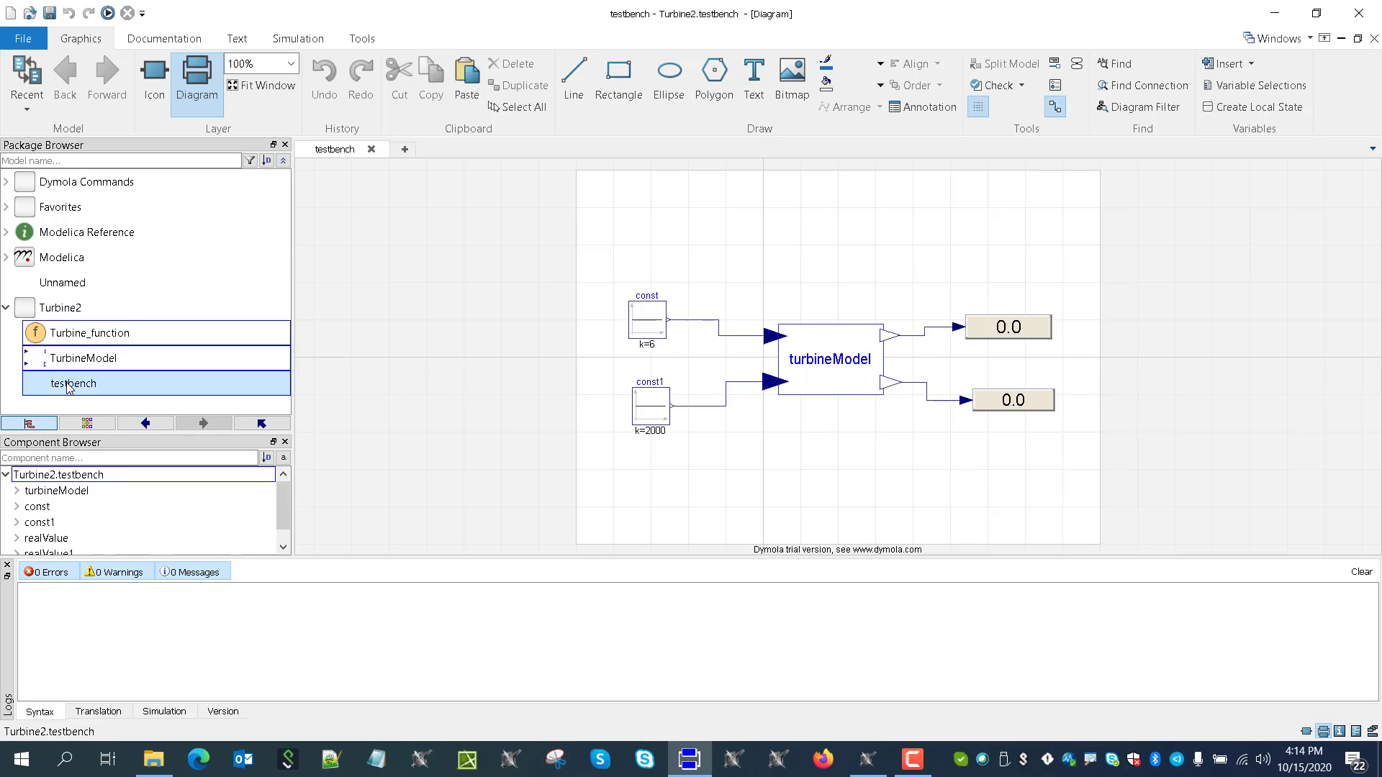
click(1274, 12)
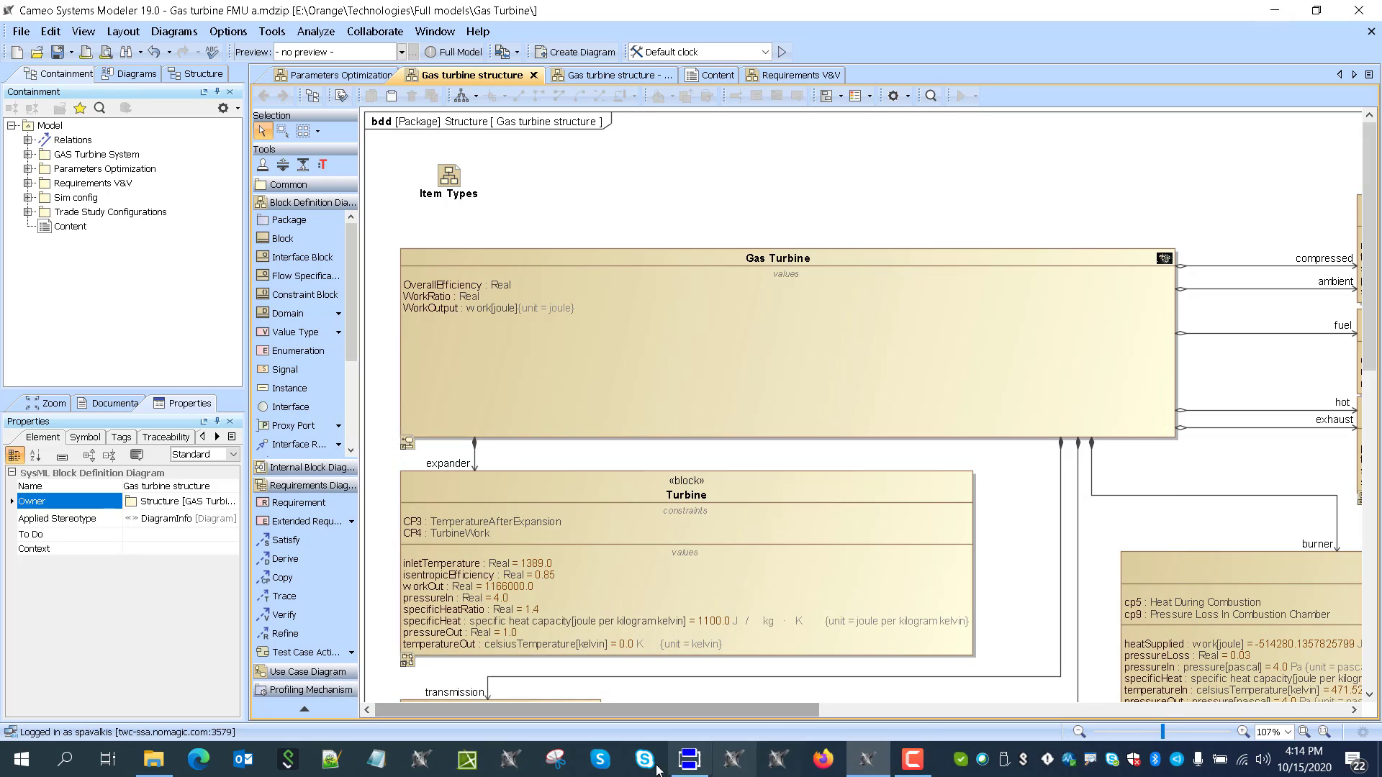
click(689, 760)
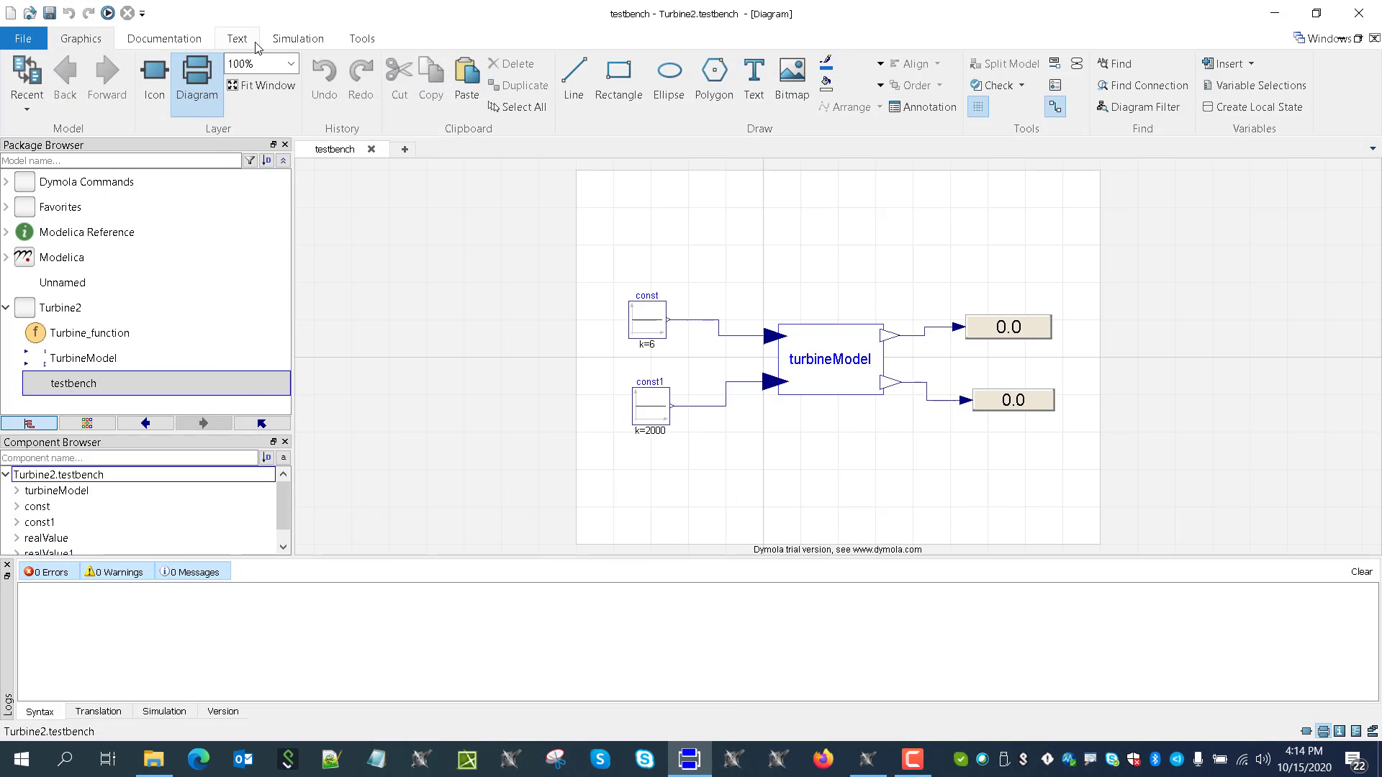
Step: Export testbench as a version 2.0 FMU with 64-bit binaries
click(294, 40)
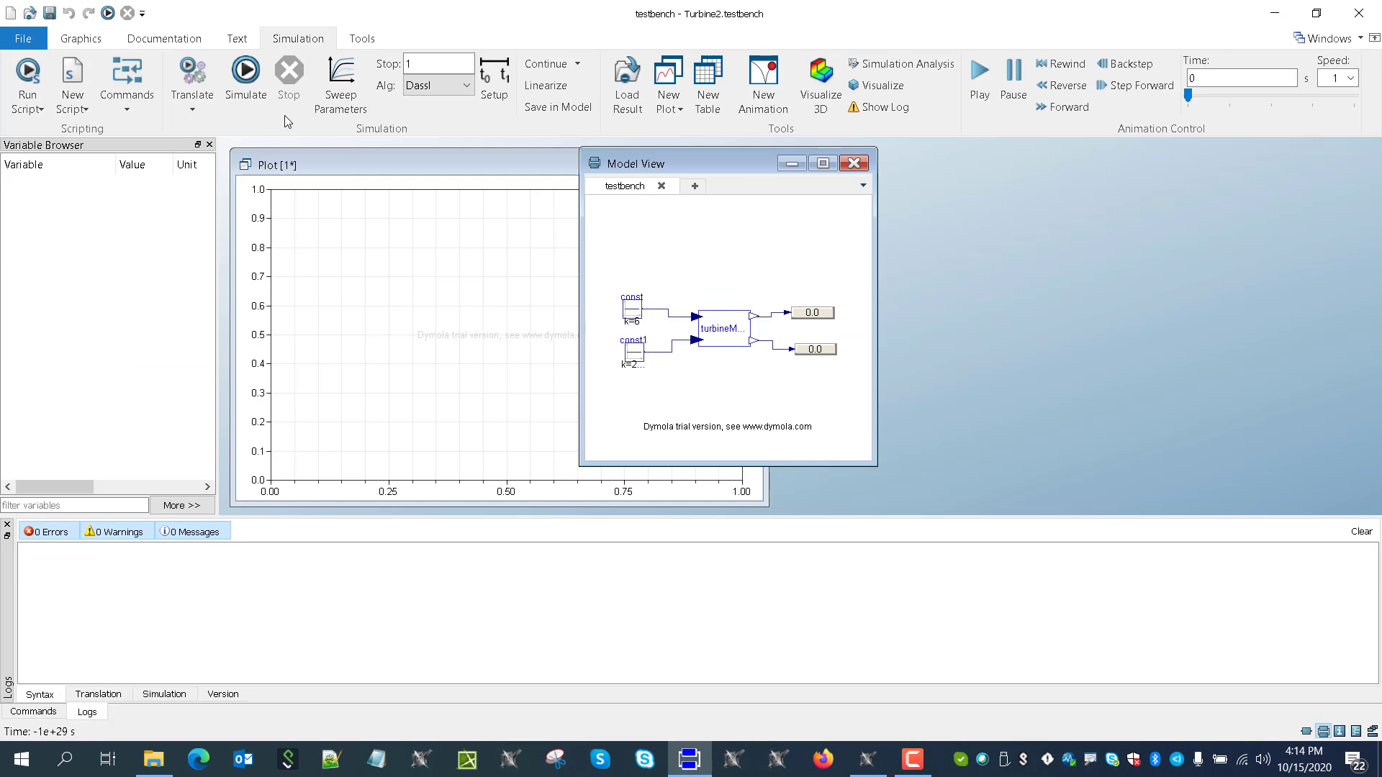
click(192, 109)
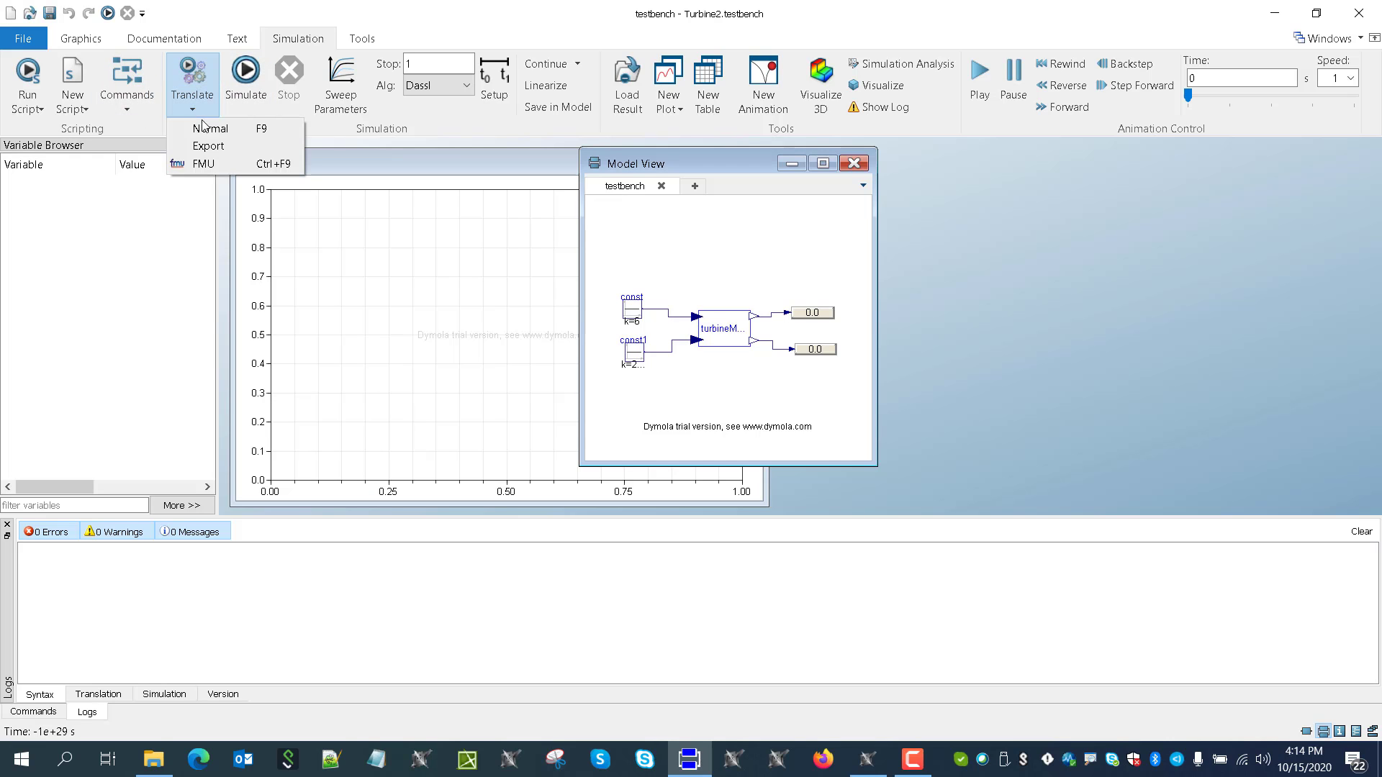
click(209, 164)
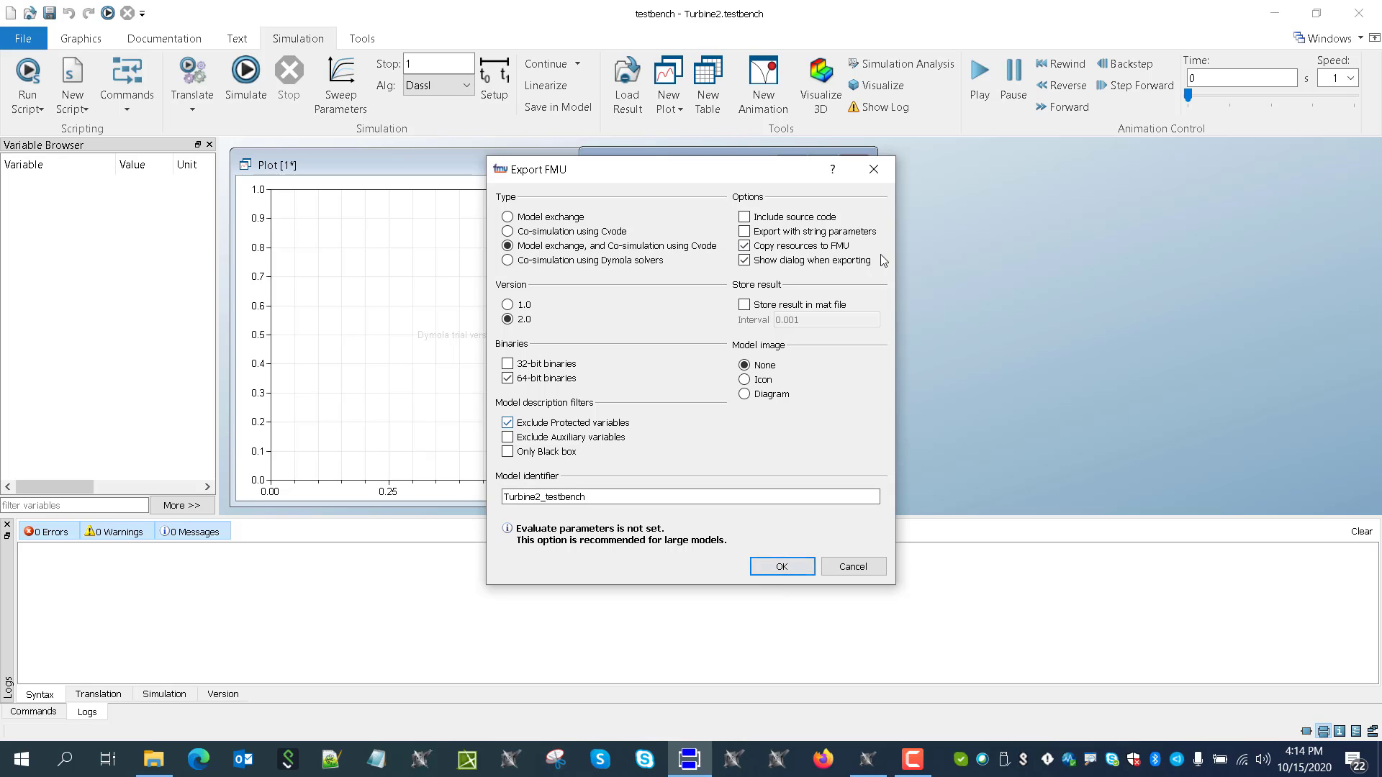
click(873, 169)
Step: Drag Turbine_FMU.fmu from the Gas Turbine folder onto the Turbine block in Cameo
click(1275, 13)
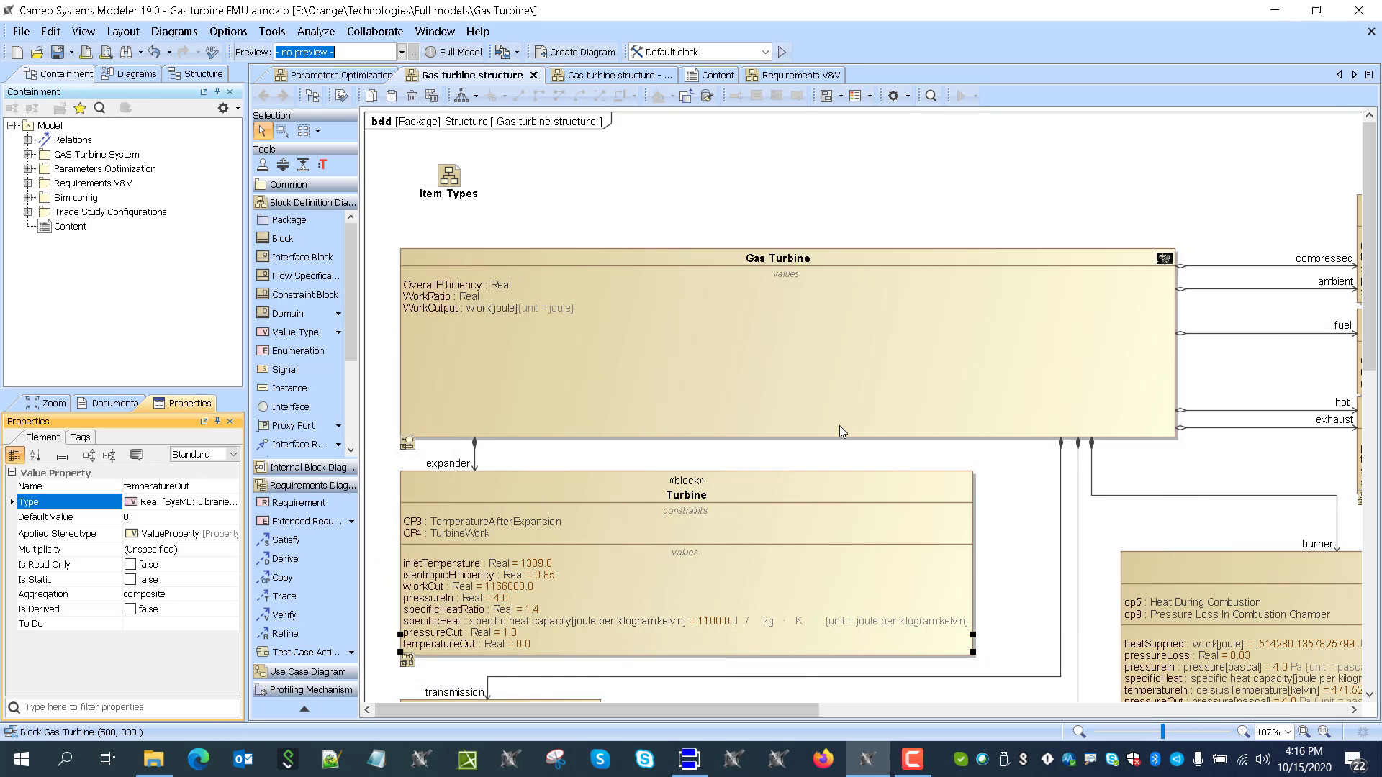
click(154, 758)
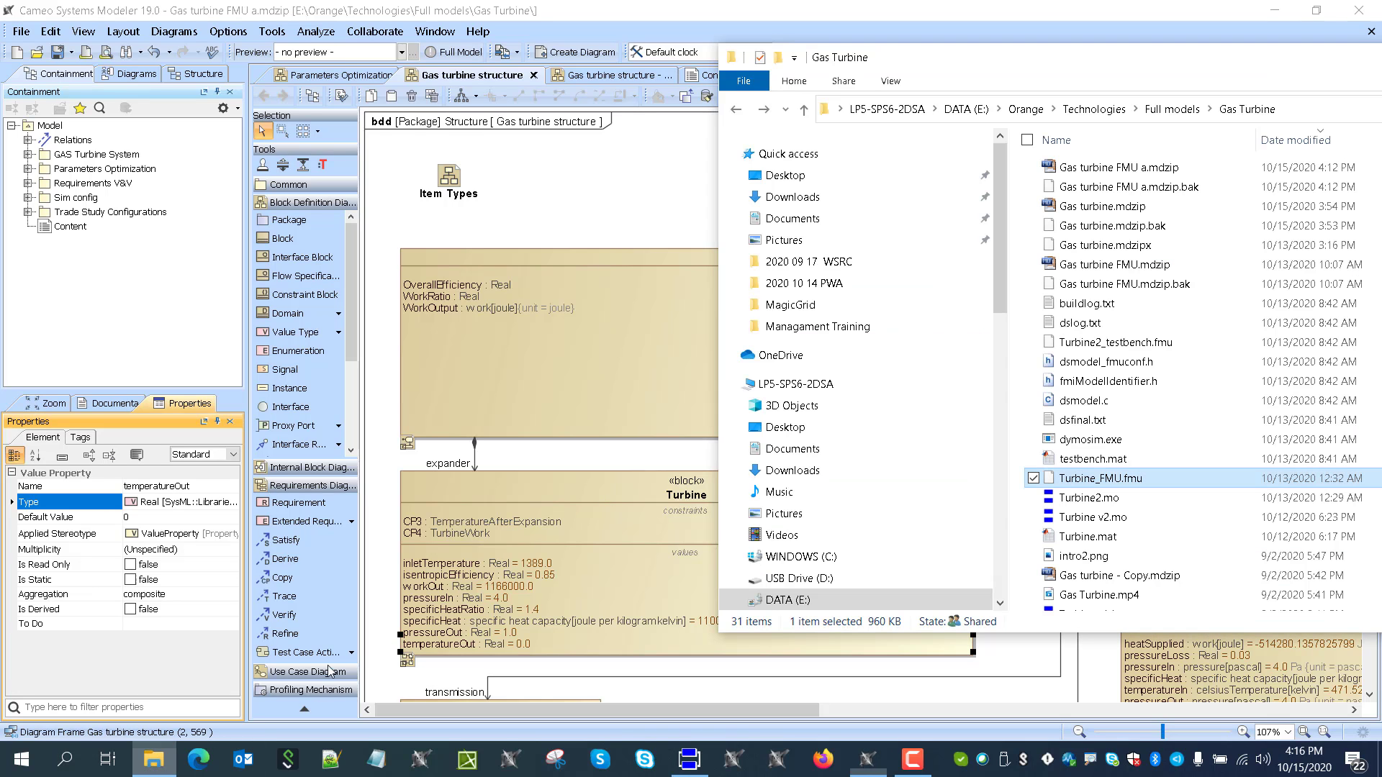
drag(1045, 482, 556, 482)
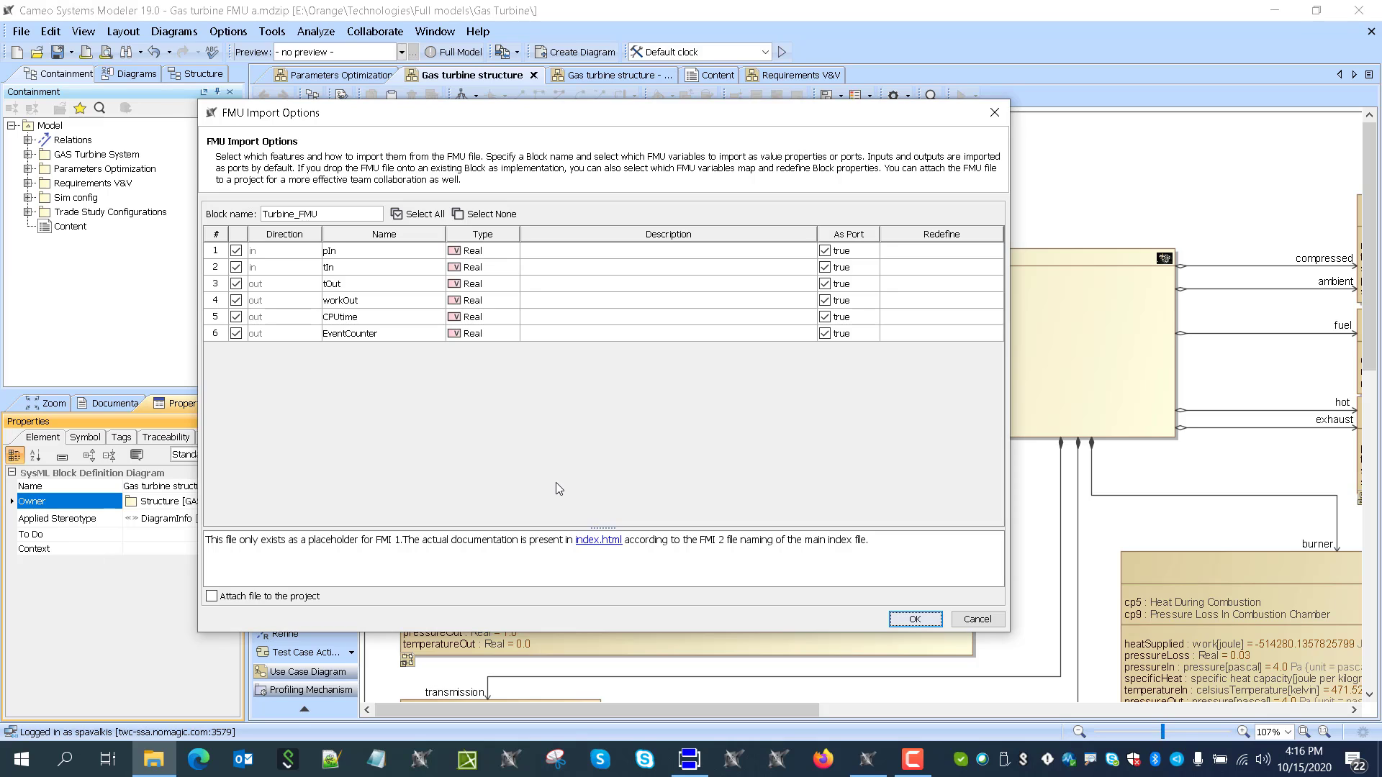
Step: Attach the FMU file, exclude CPUtime and EventCounter, and import all variables as values, not ports
click(212, 596)
click(236, 333)
click(236, 317)
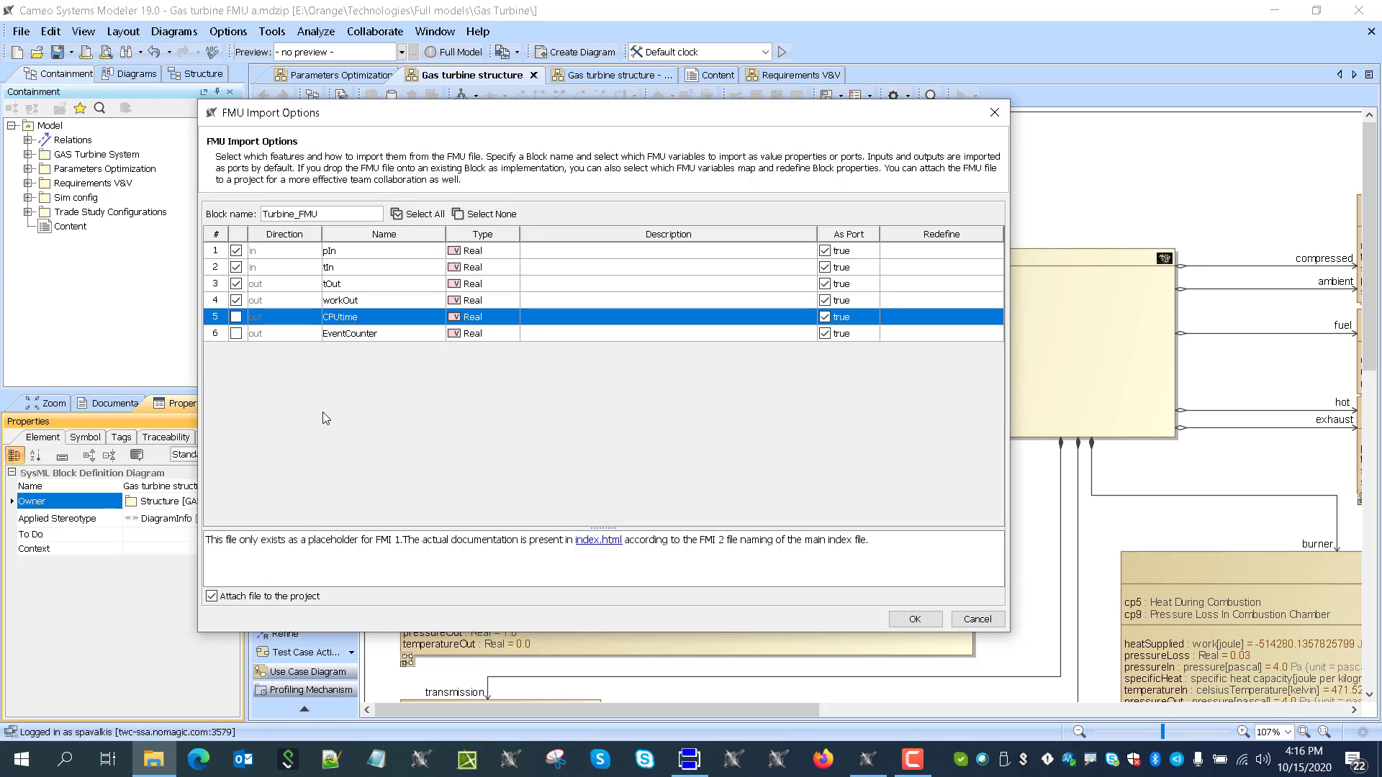
click(825, 317)
click(825, 334)
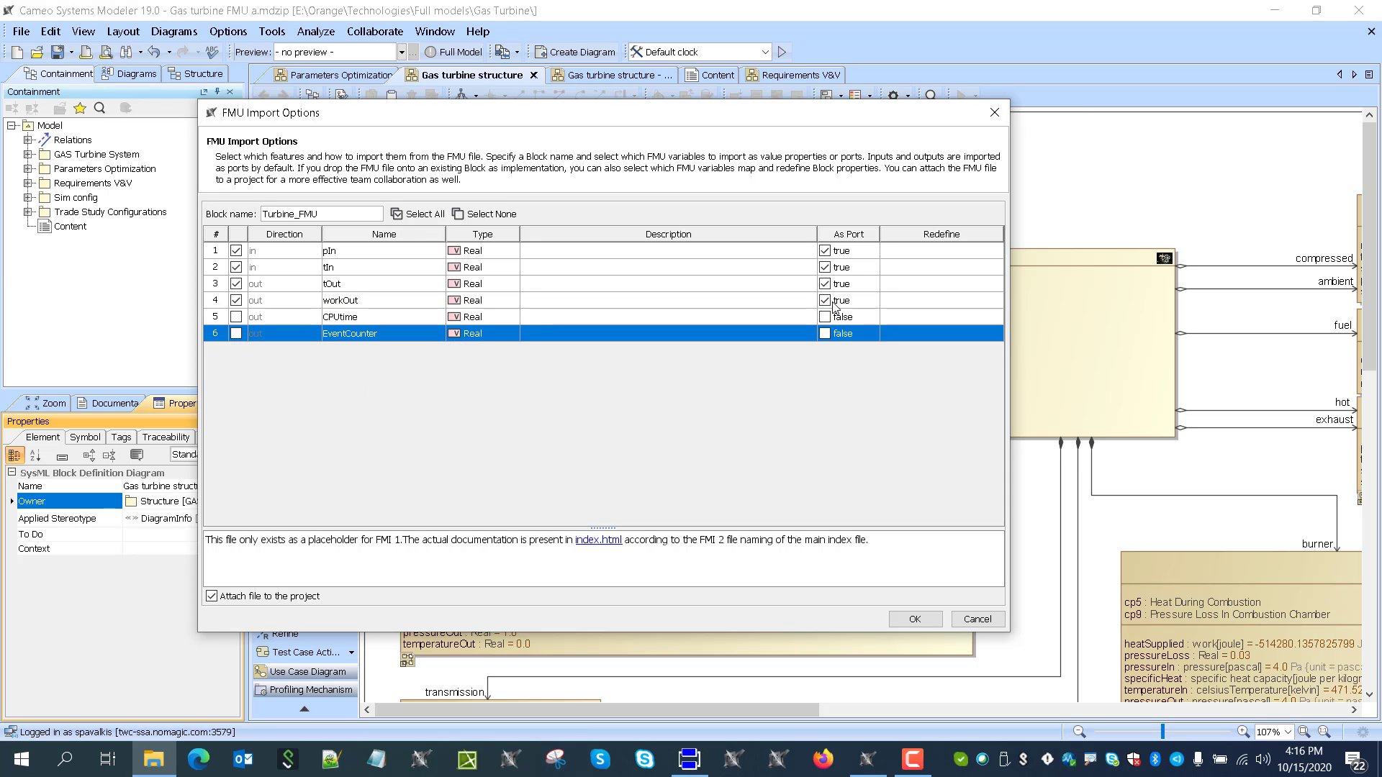
click(825, 300)
click(825, 284)
click(825, 267)
click(825, 250)
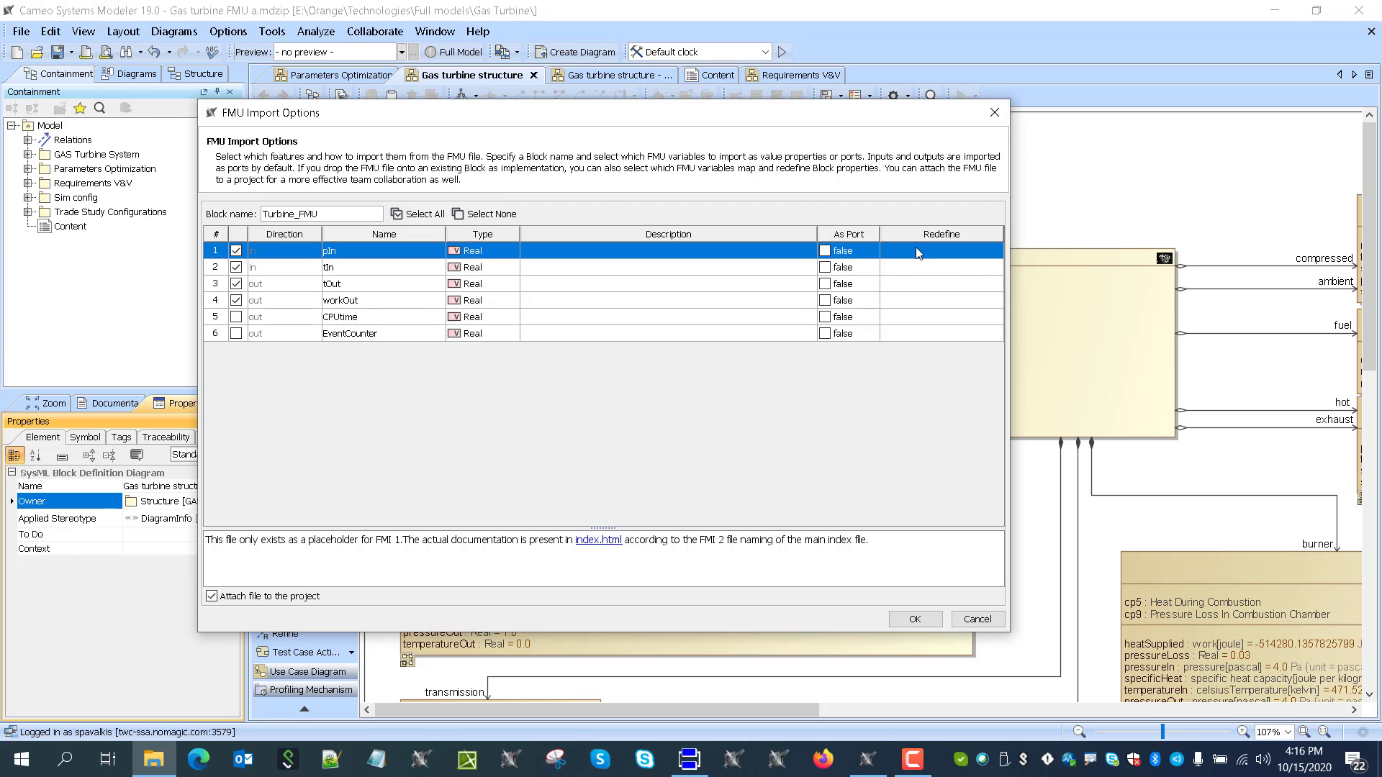
Step: Make pIn, tIn, tOut and workOut redefine pressureIn, inletTemperature, temperatureOut and workOut
click(900, 252)
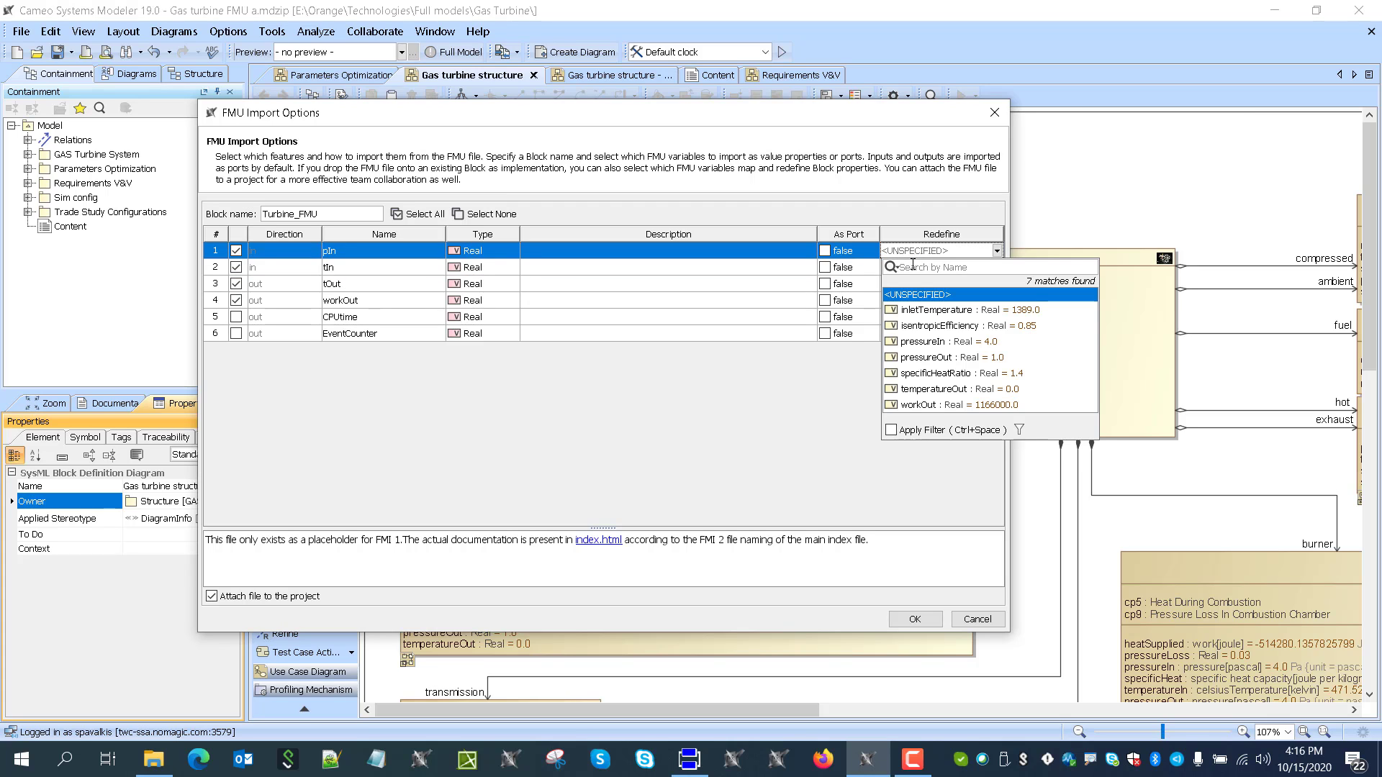
click(929, 342)
click(919, 272)
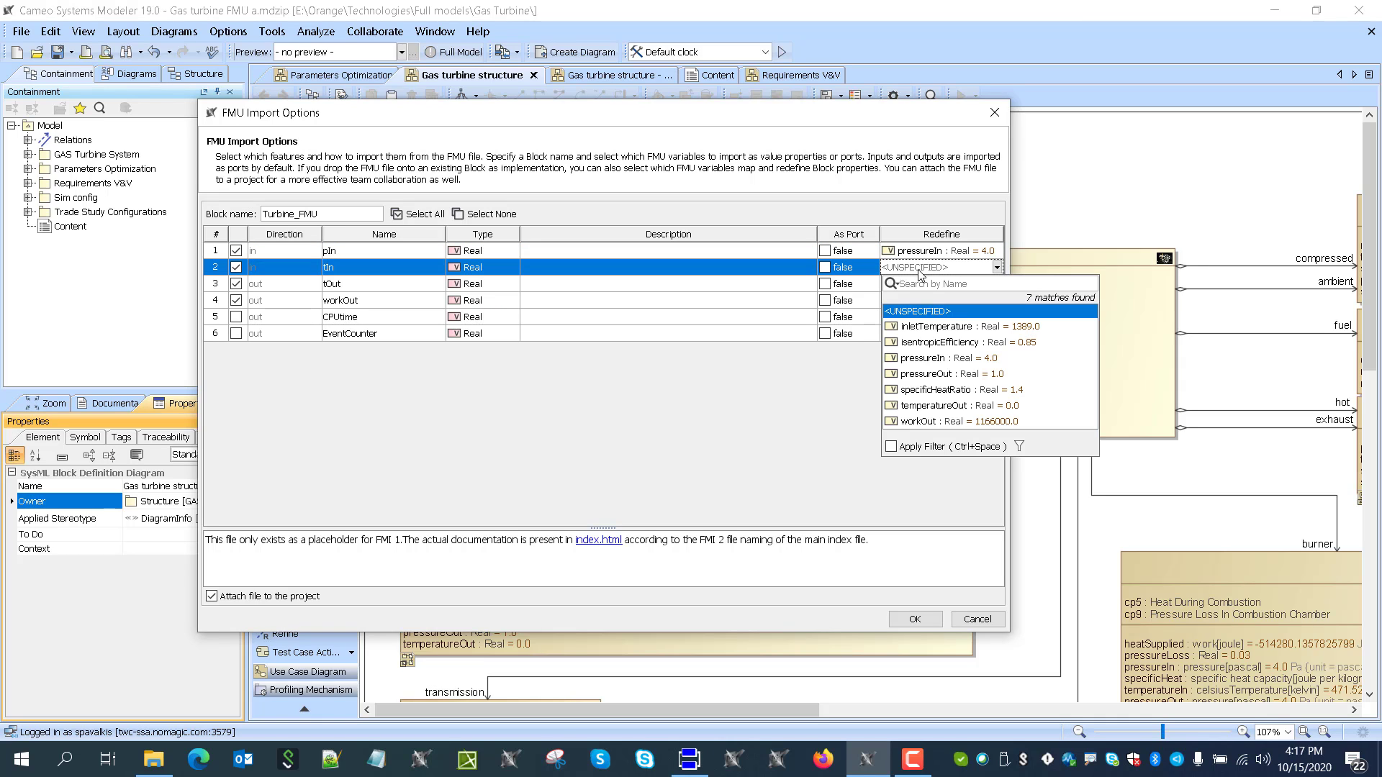
click(944, 327)
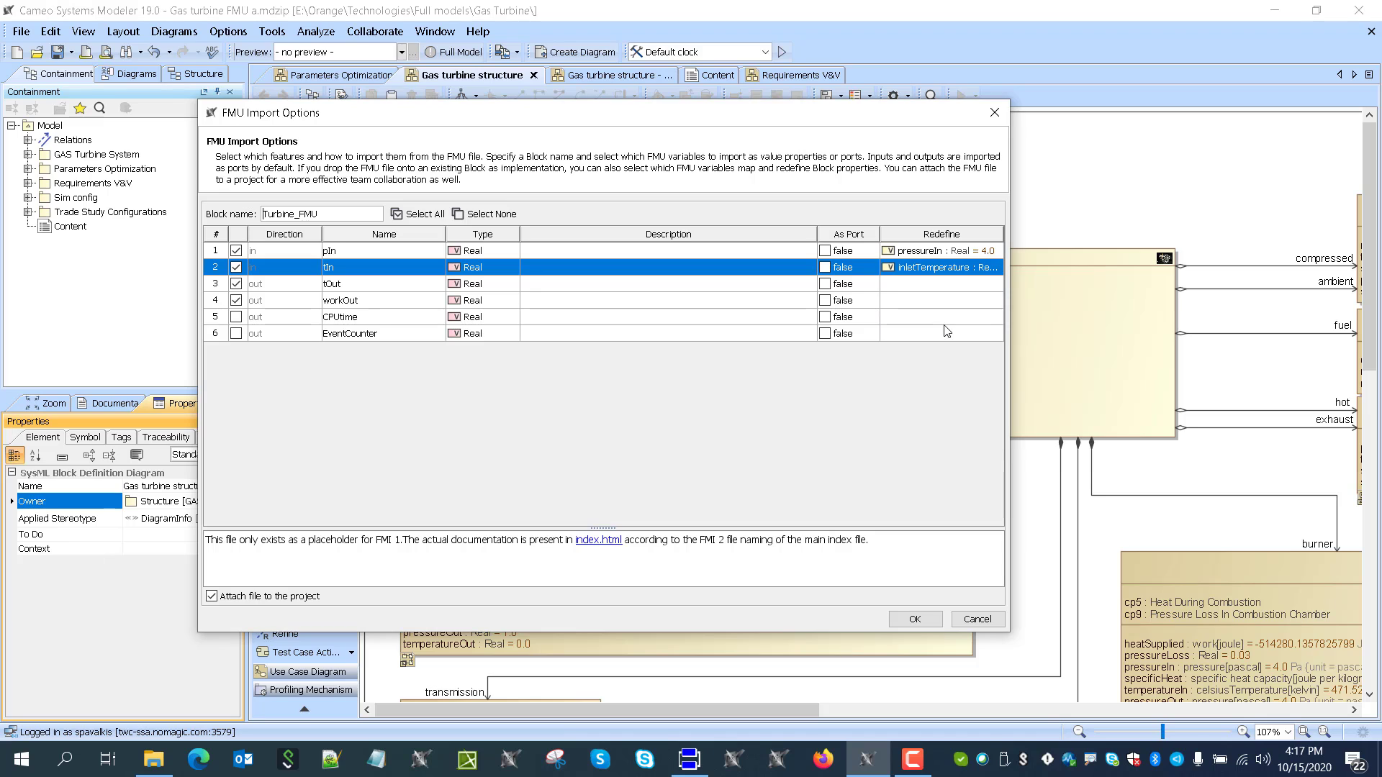
click(913, 290)
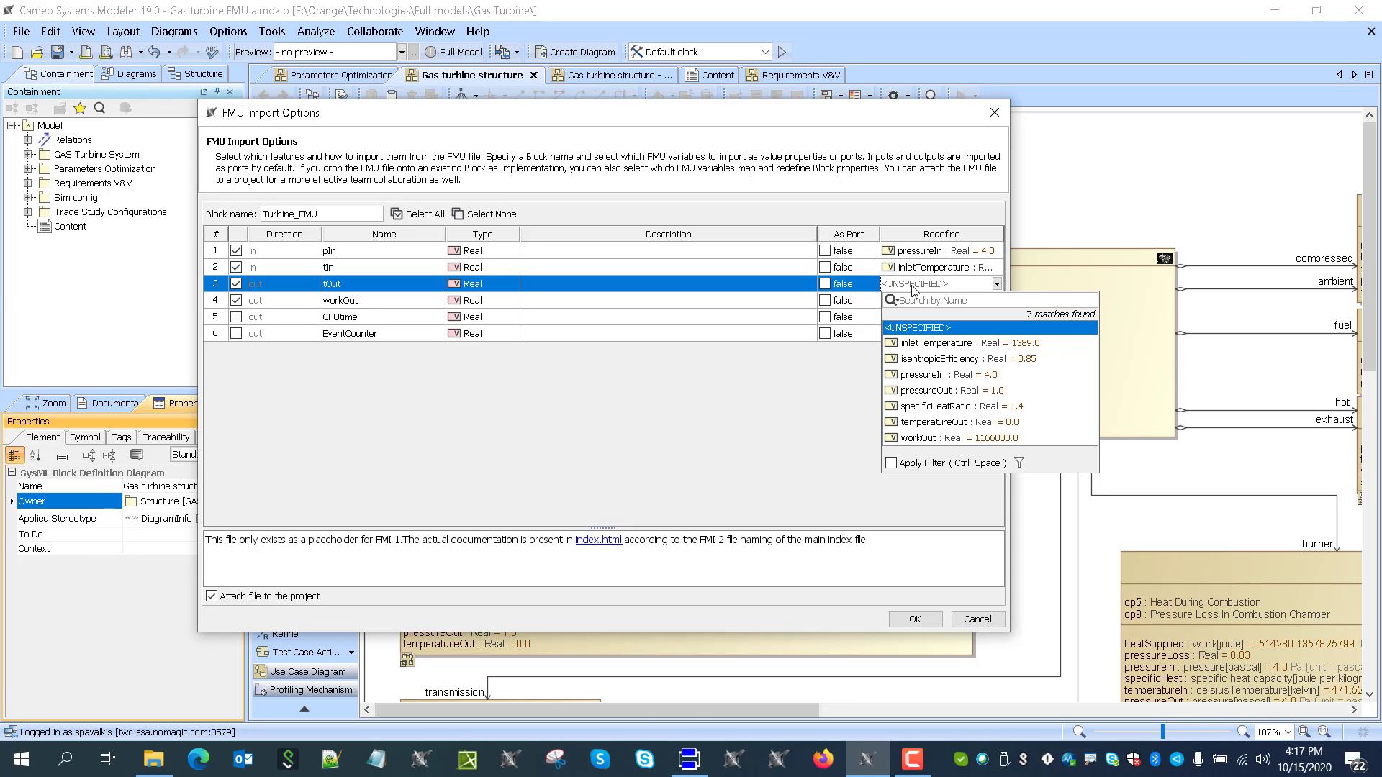
click(932, 428)
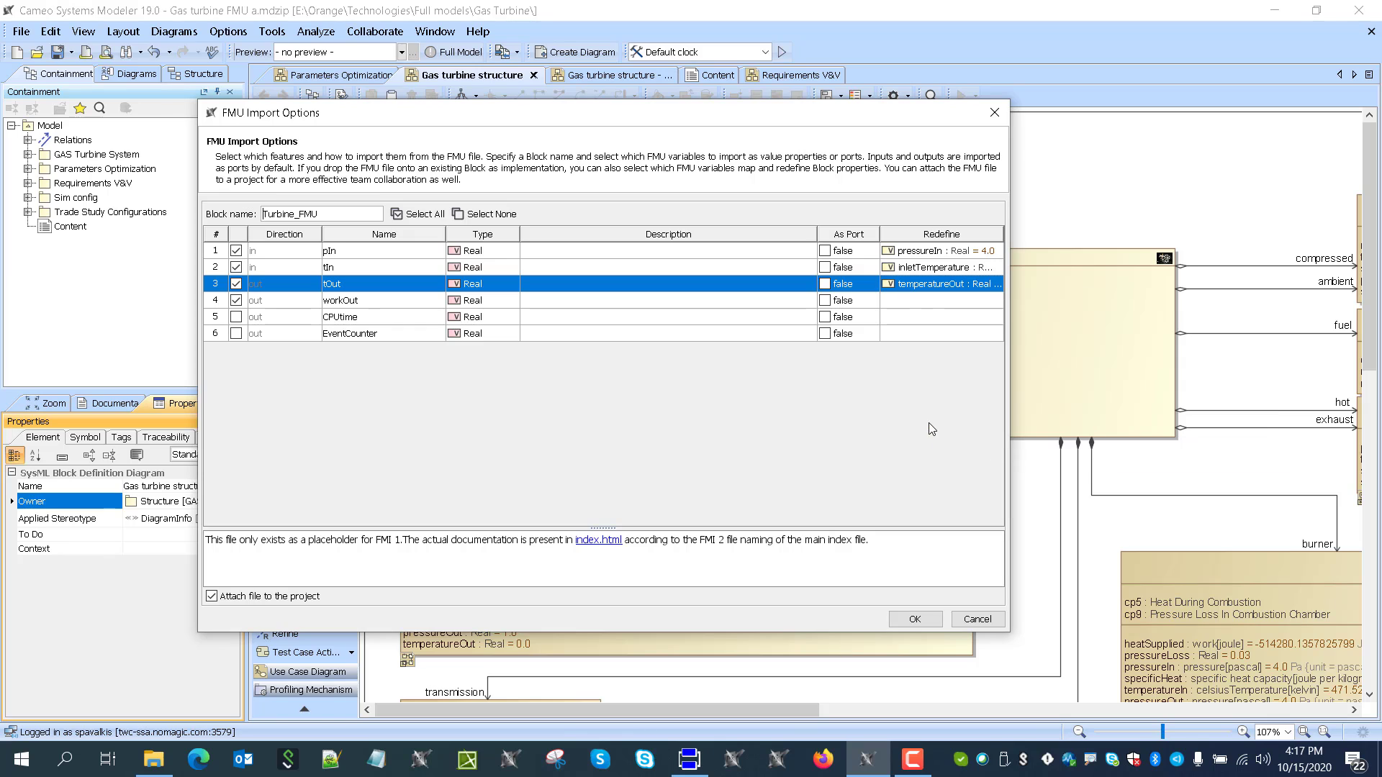
click(910, 302)
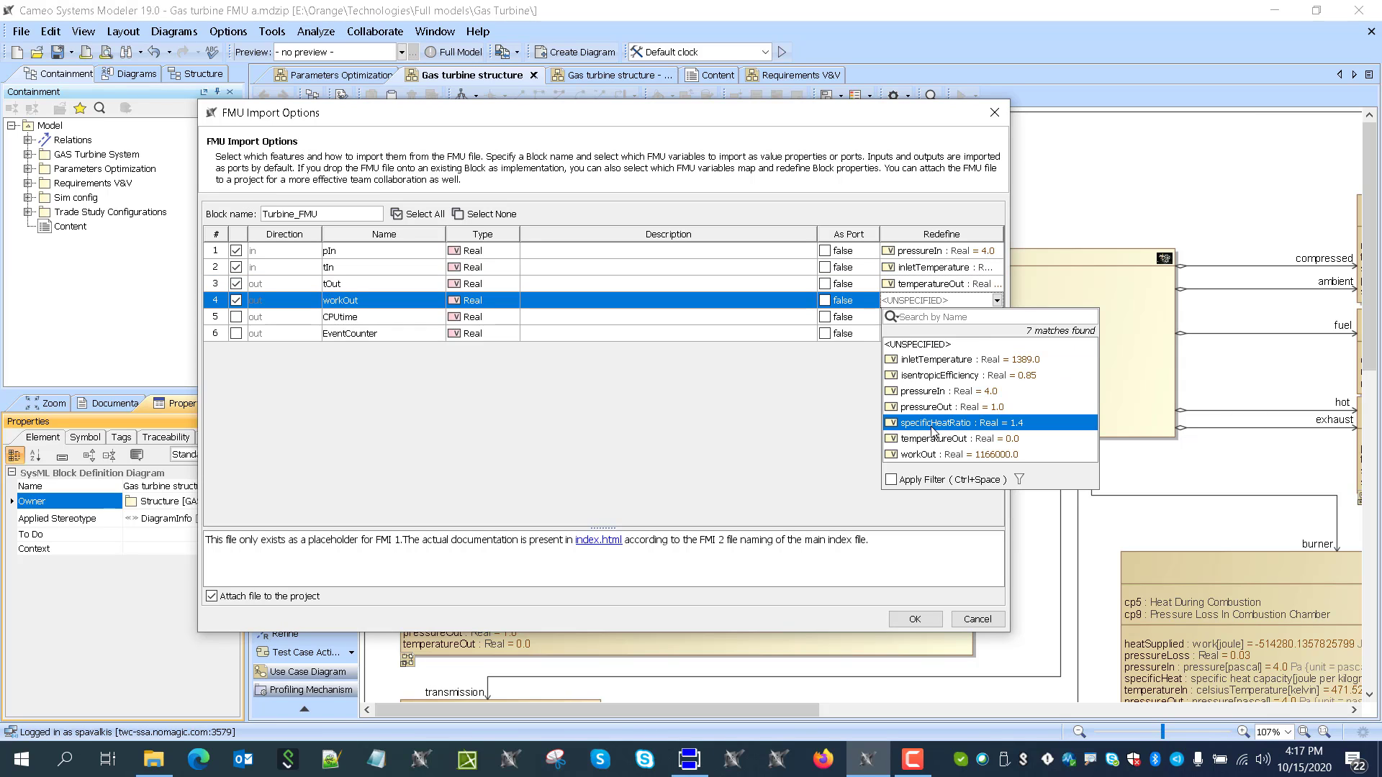
click(936, 455)
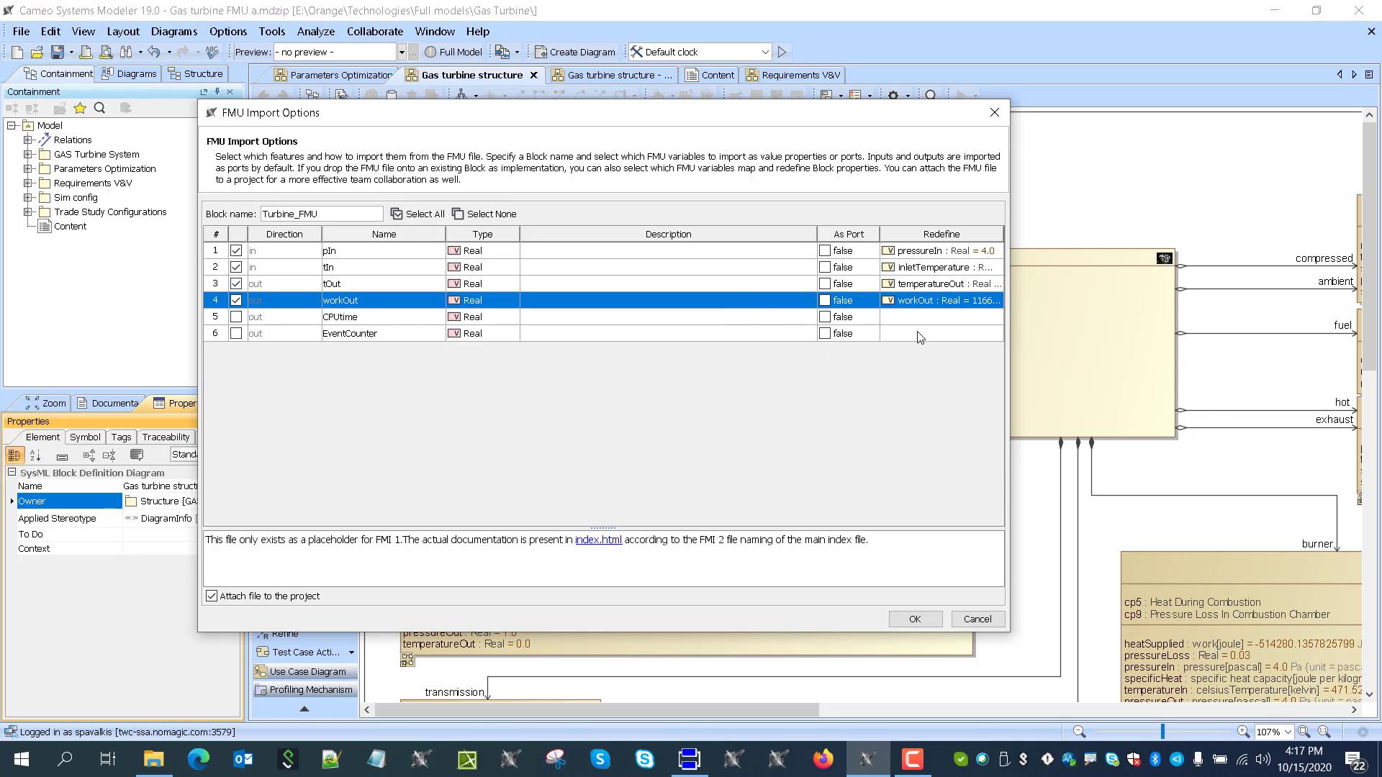
Step: Finish importing Turbine_FMU as a new block and move it up beneath Turbine
click(914, 620)
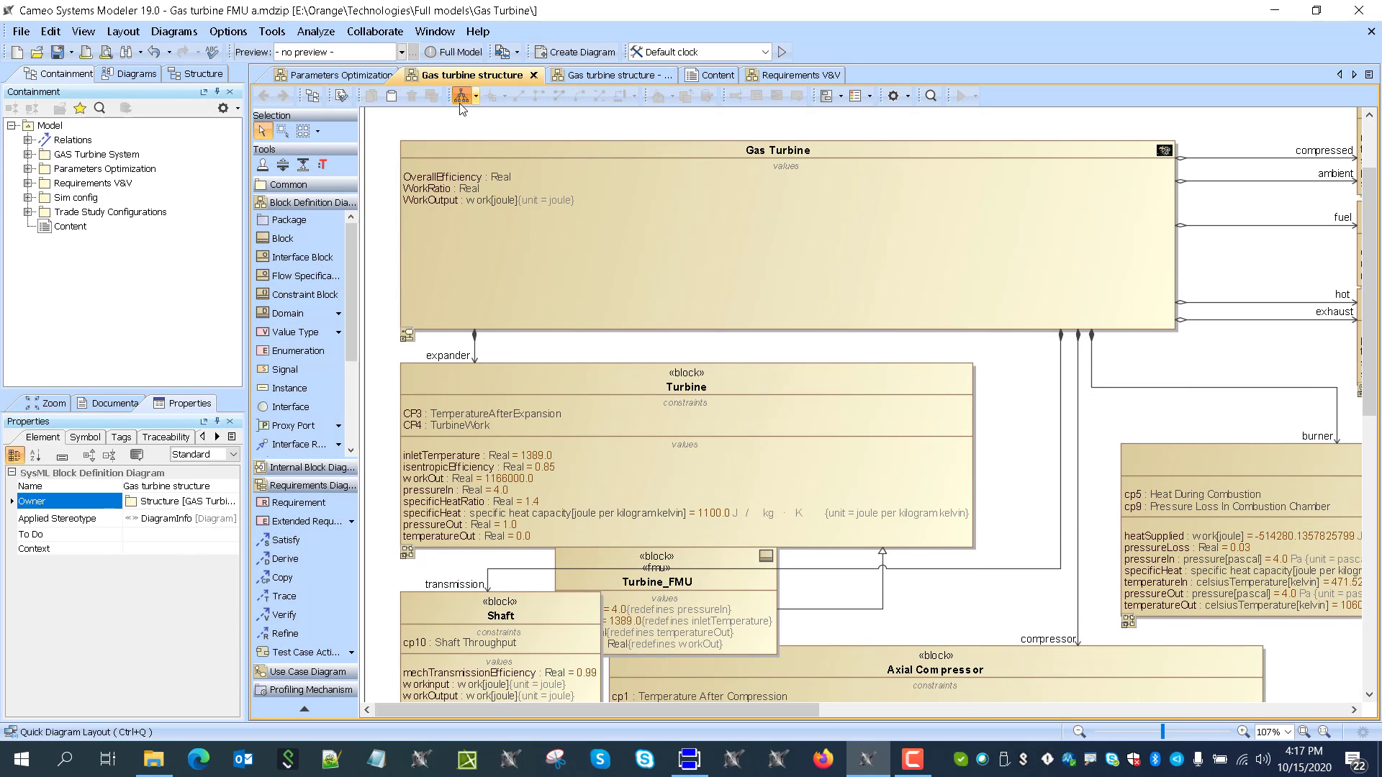
scroll(712, 516, down, 2)
scroll(709, 536, down, 6)
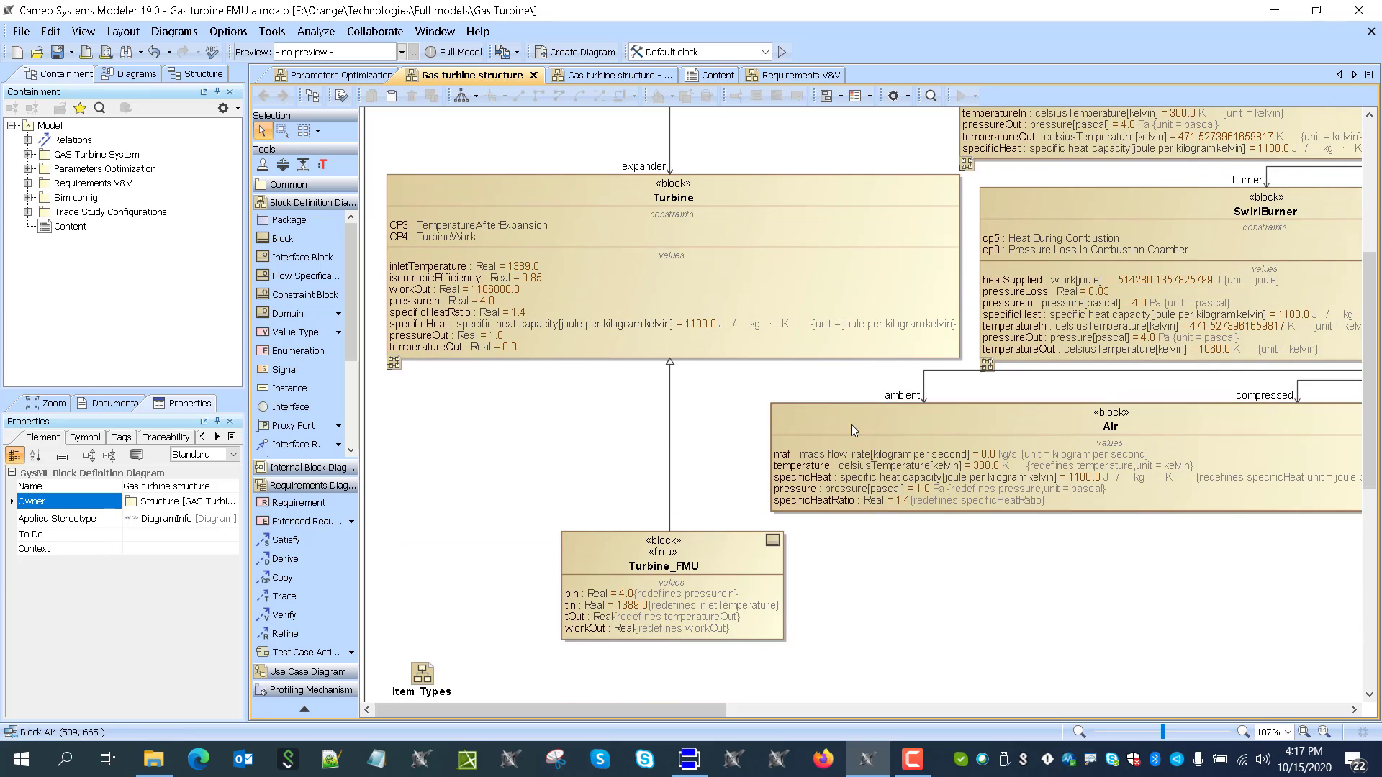
drag(714, 572, 708, 477)
click(494, 459)
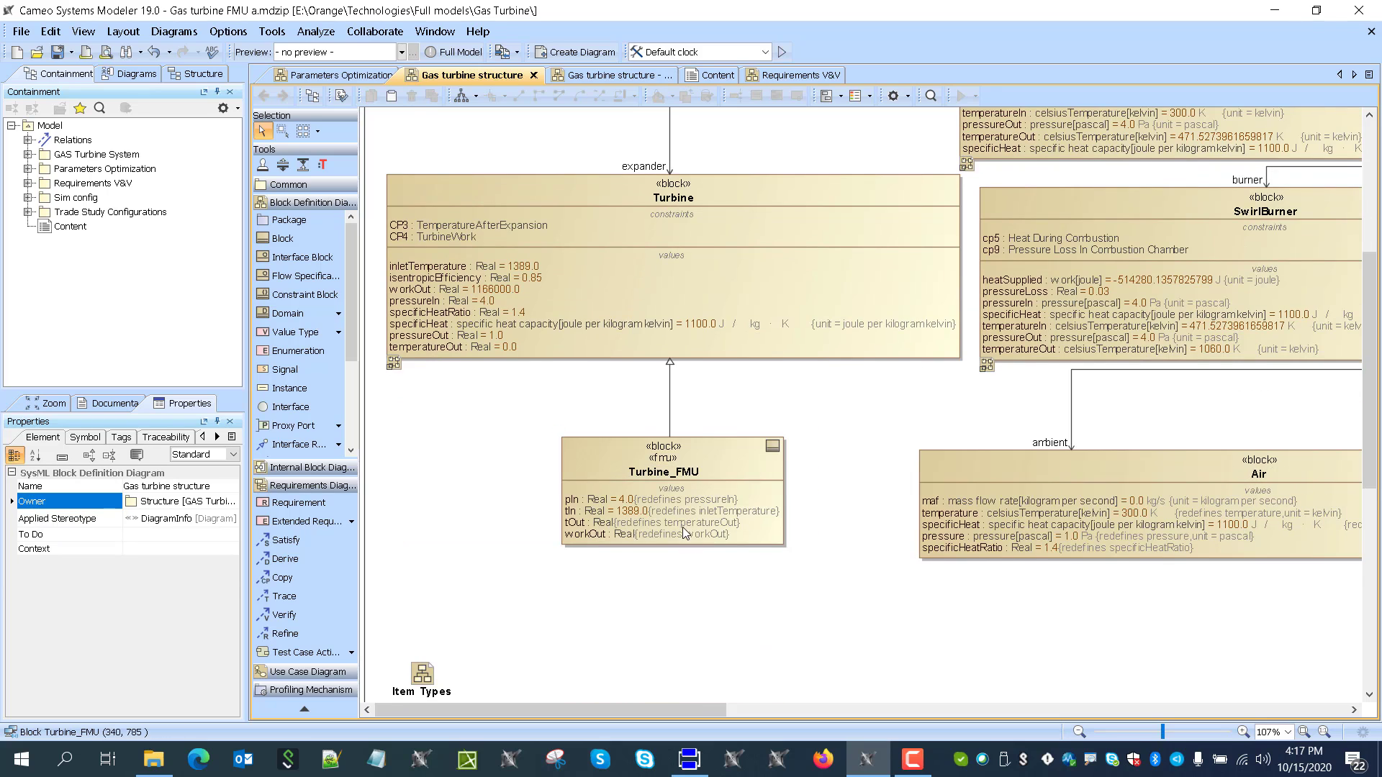
Step: Select the Gas Turbine block and list its owned diagrams
scroll(487, 485, up, 10)
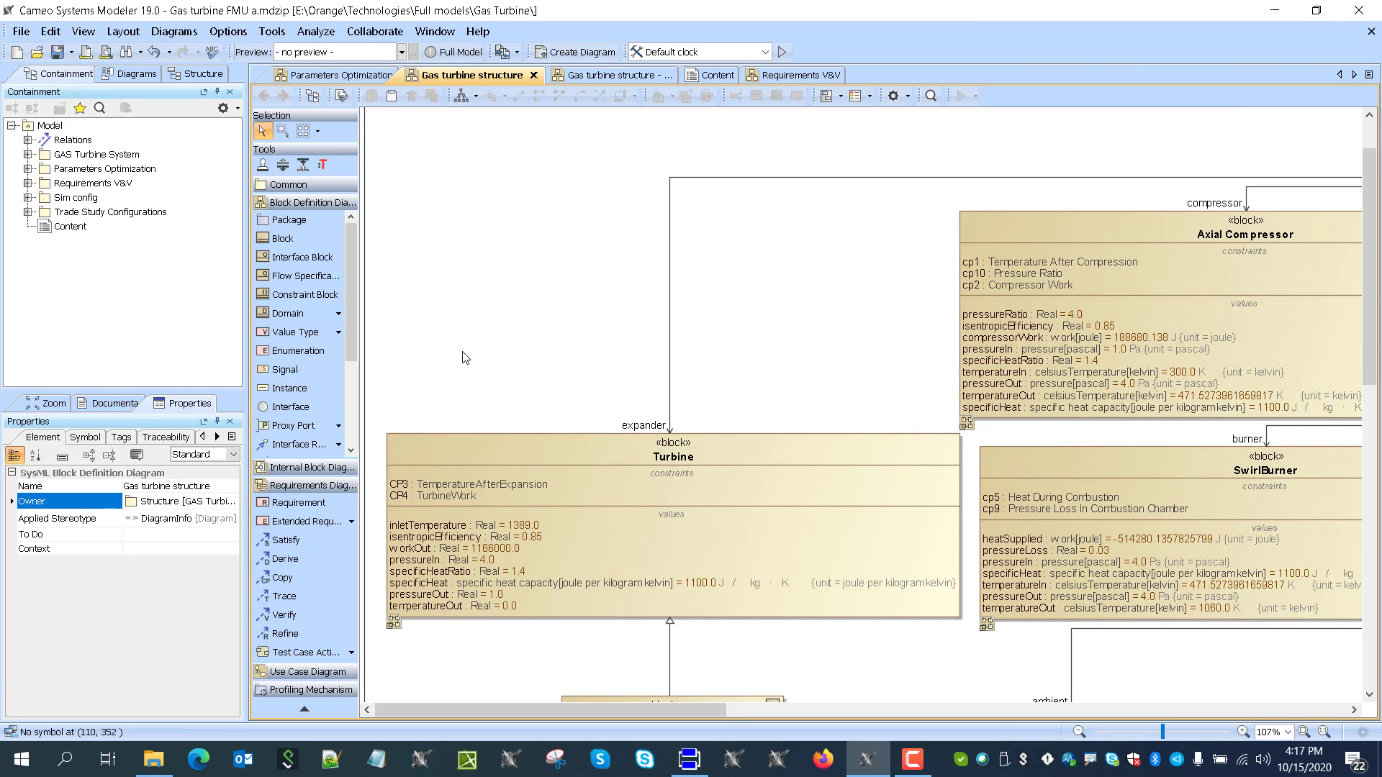
drag(616, 716, 857, 709)
click(821, 230)
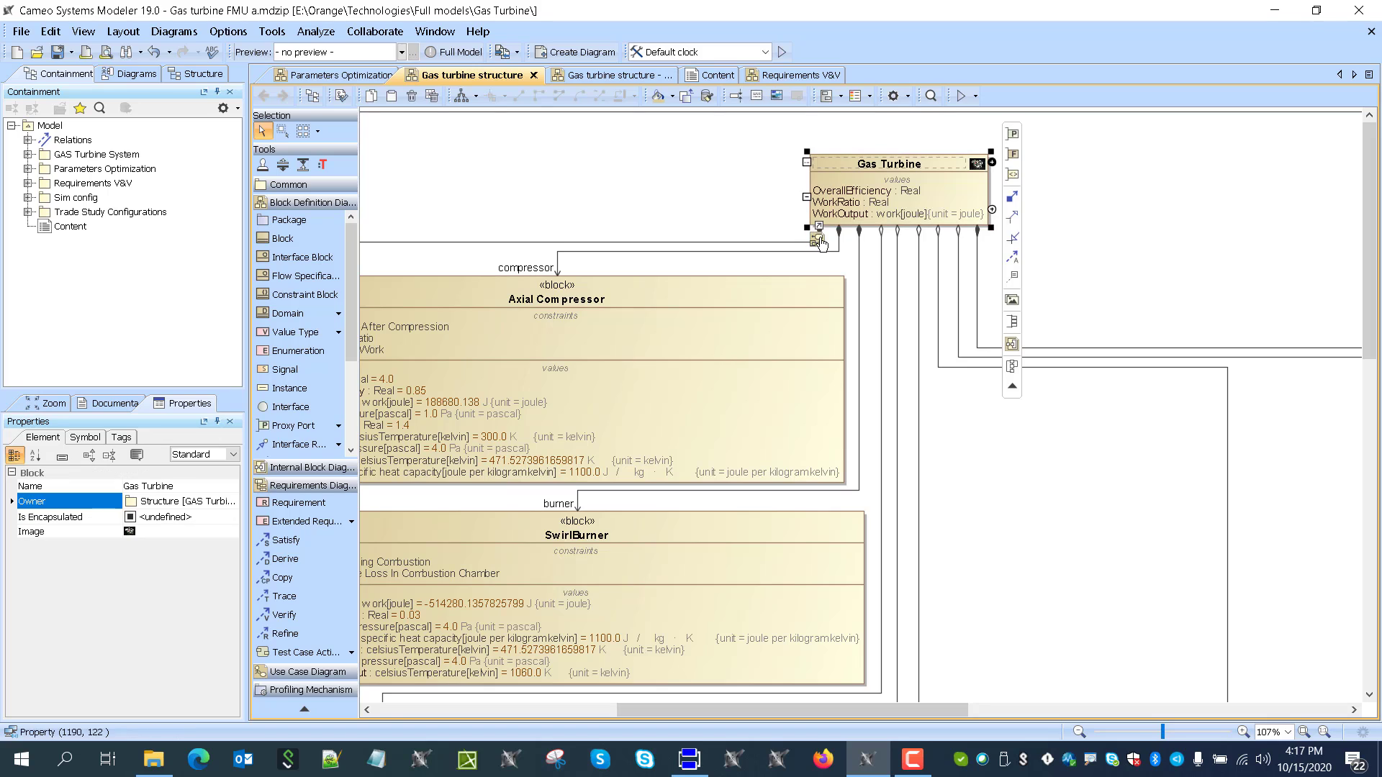
click(820, 231)
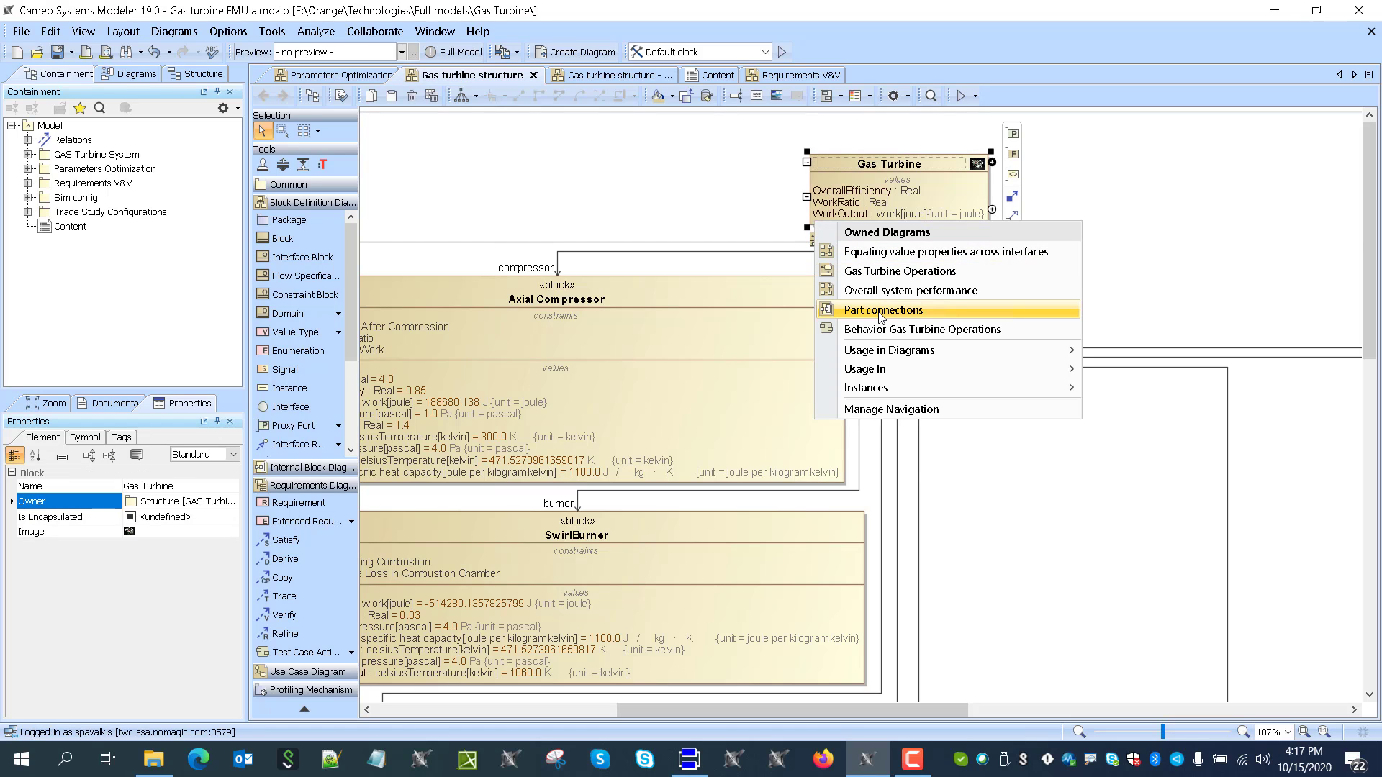
Step: Open the Equating value properties across interfaces diagram and review the expander : Turbine bindings
click(875, 253)
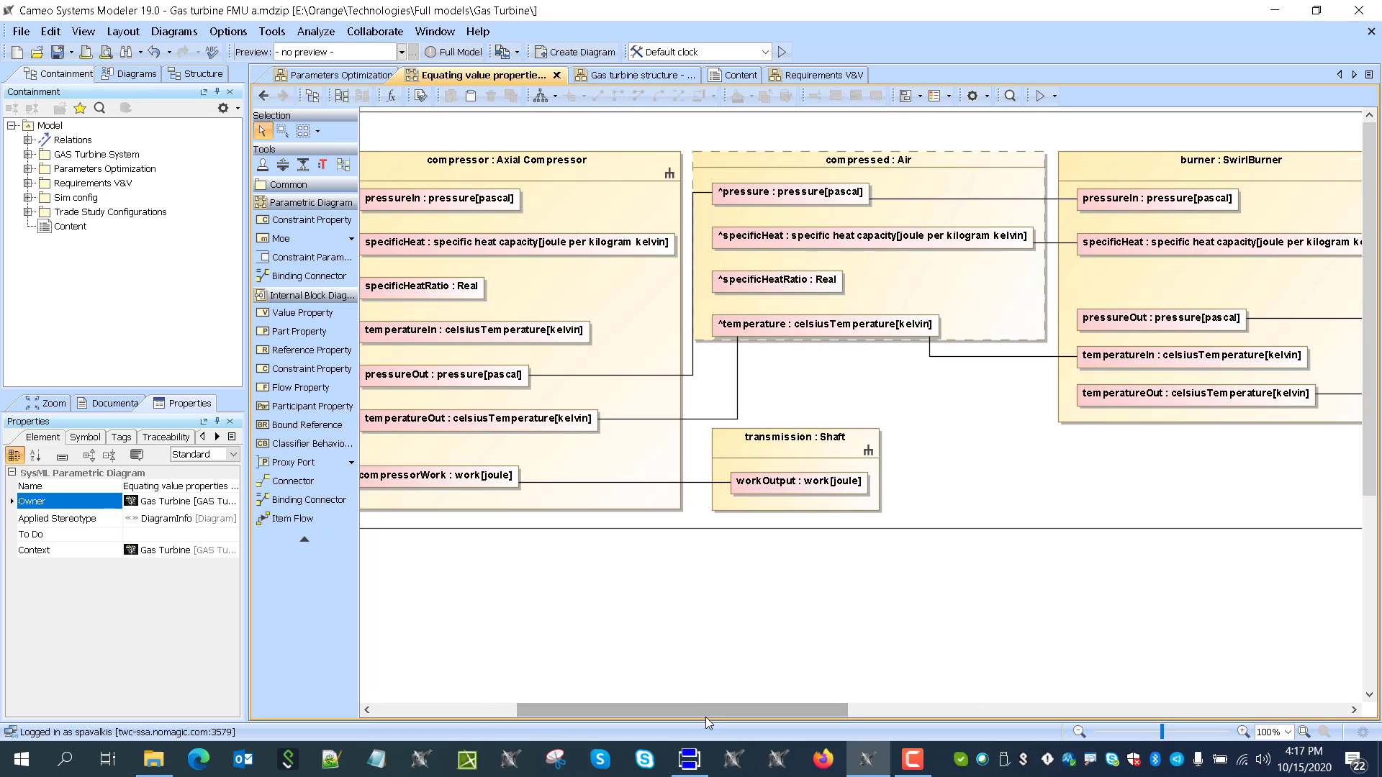
drag(706, 717, 1028, 702)
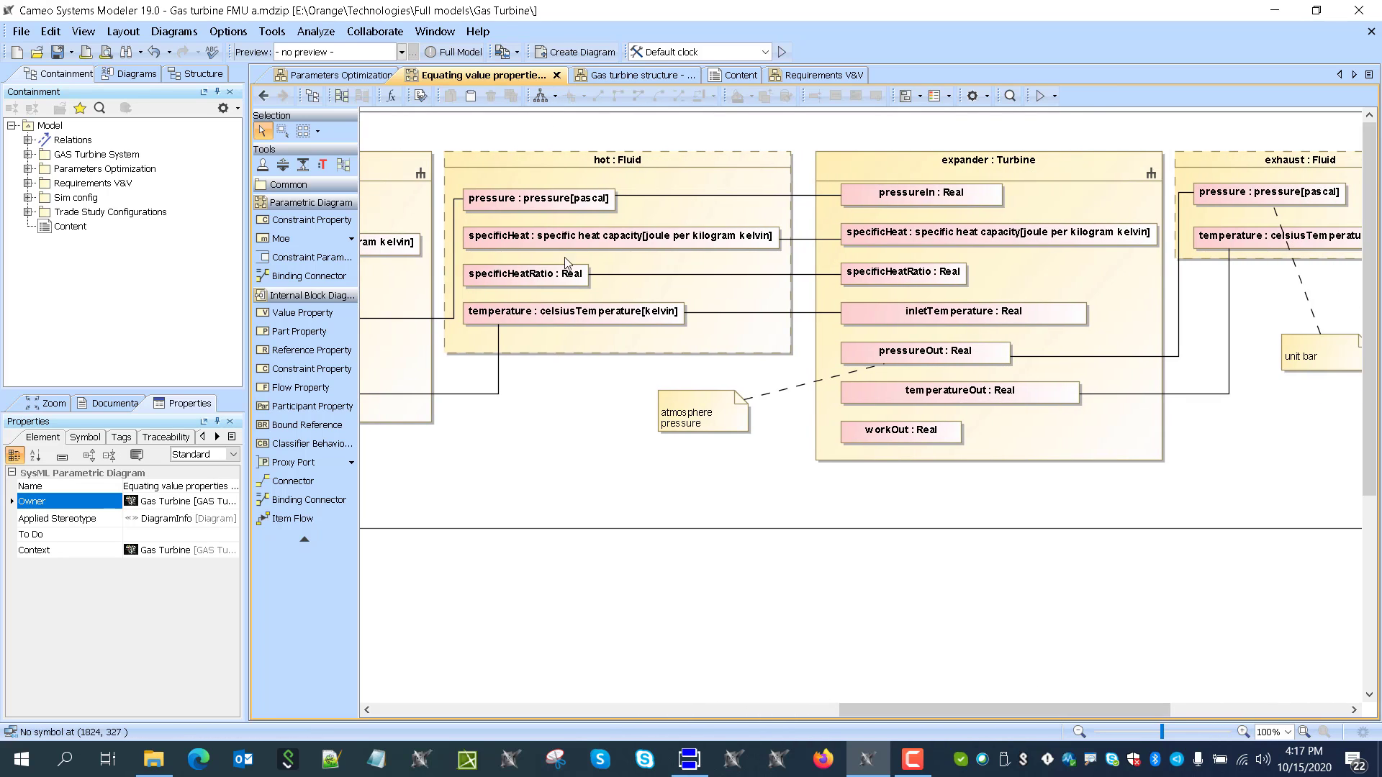
drag(883, 709, 951, 723)
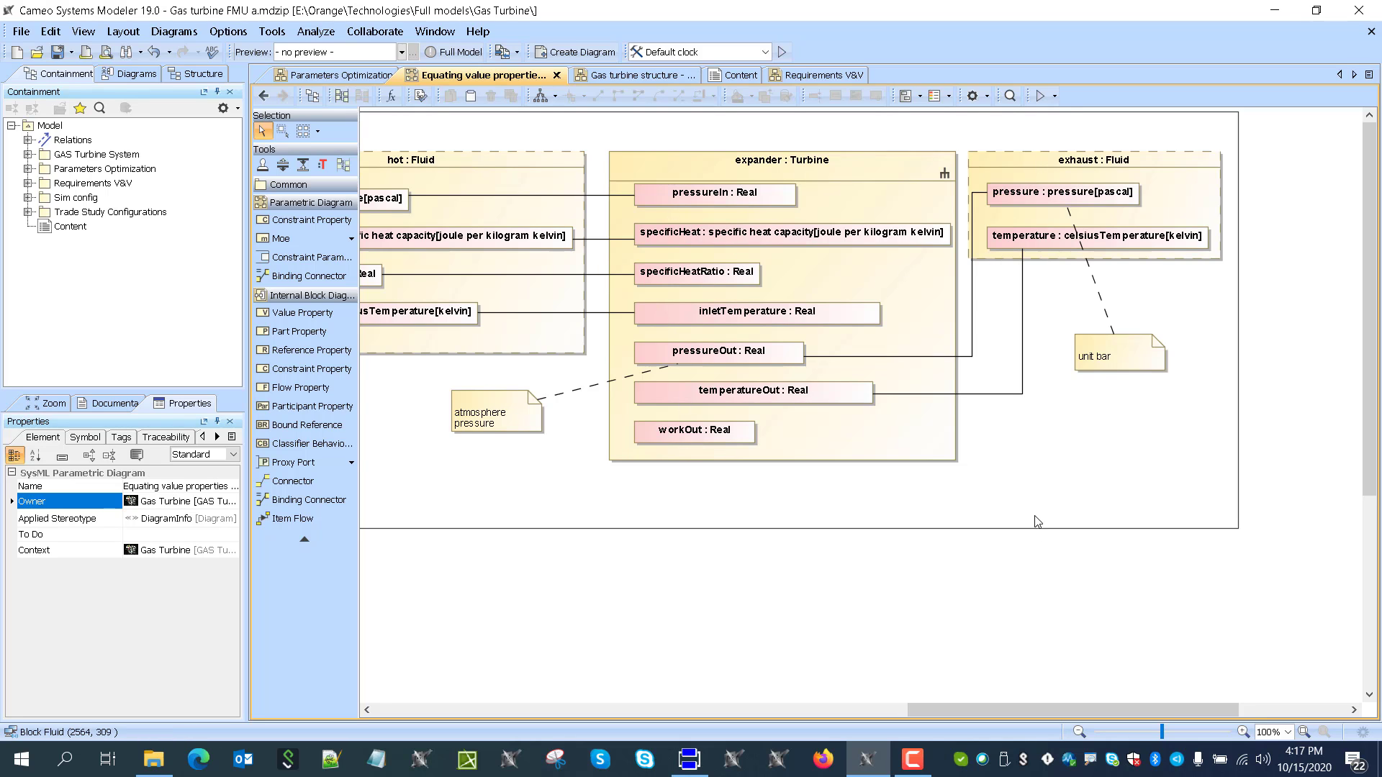
drag(1034, 711, 937, 721)
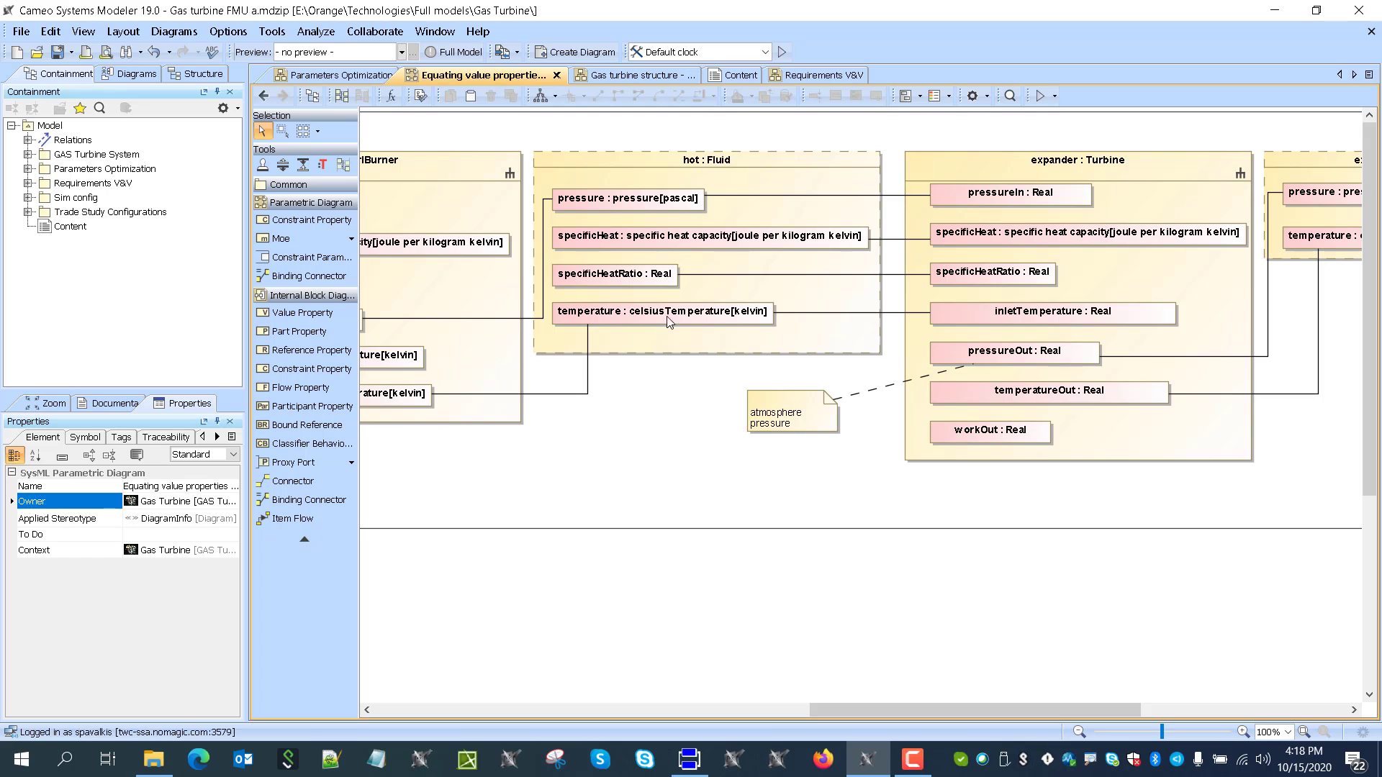
click(263, 95)
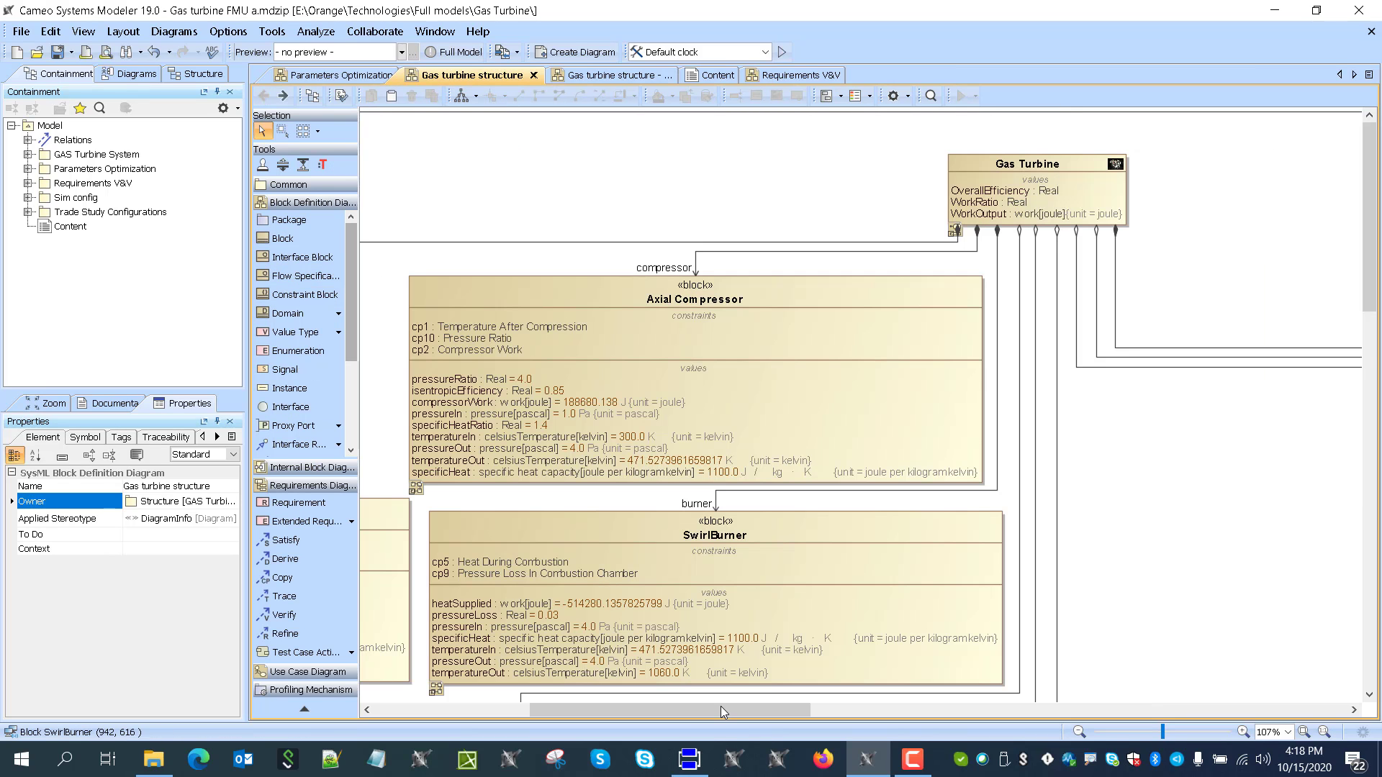
drag(720, 706, 523, 714)
scroll(628, 623, down, 5)
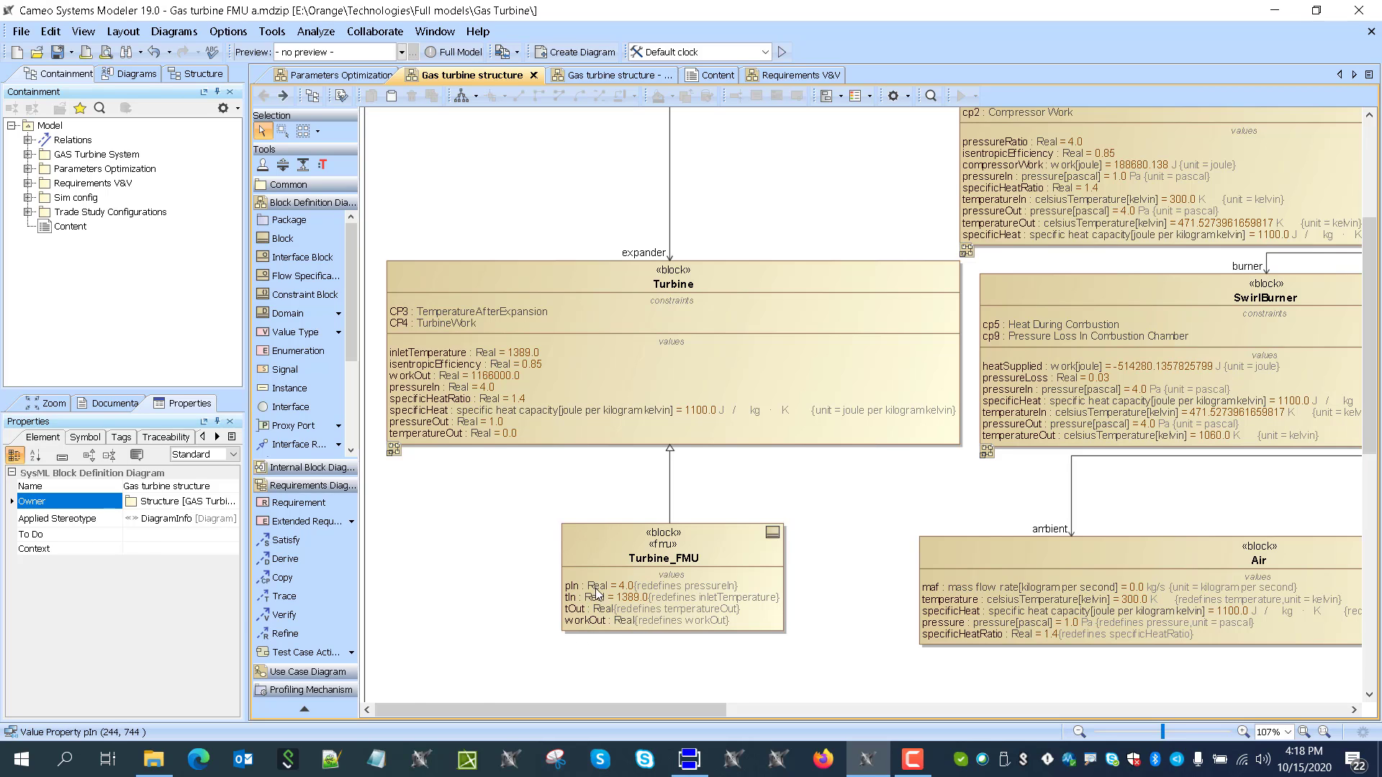
scroll(732, 289, up, 5)
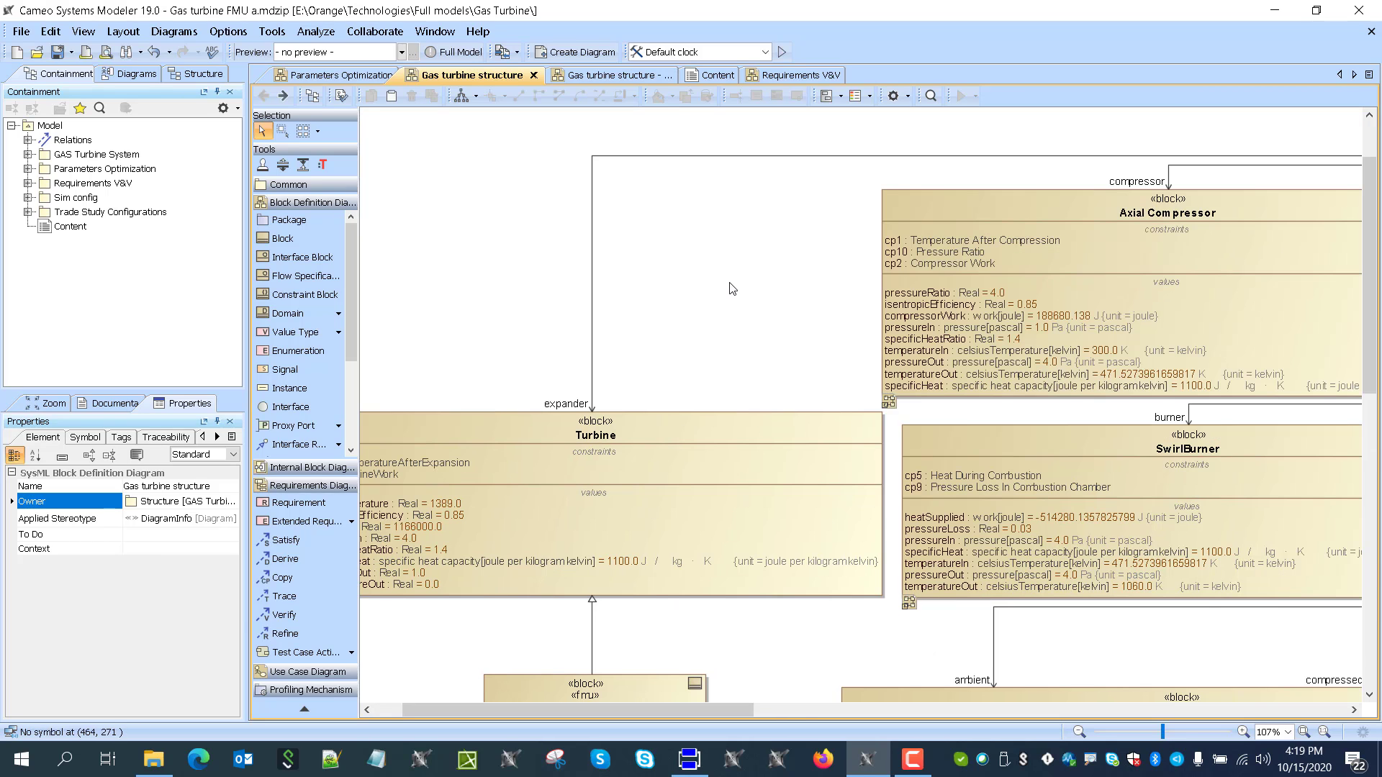
Step: Run 'Parameters optimization - model-based clock' and arrange the turbine animation and optimization windows
click(765, 52)
click(749, 84)
click(781, 51)
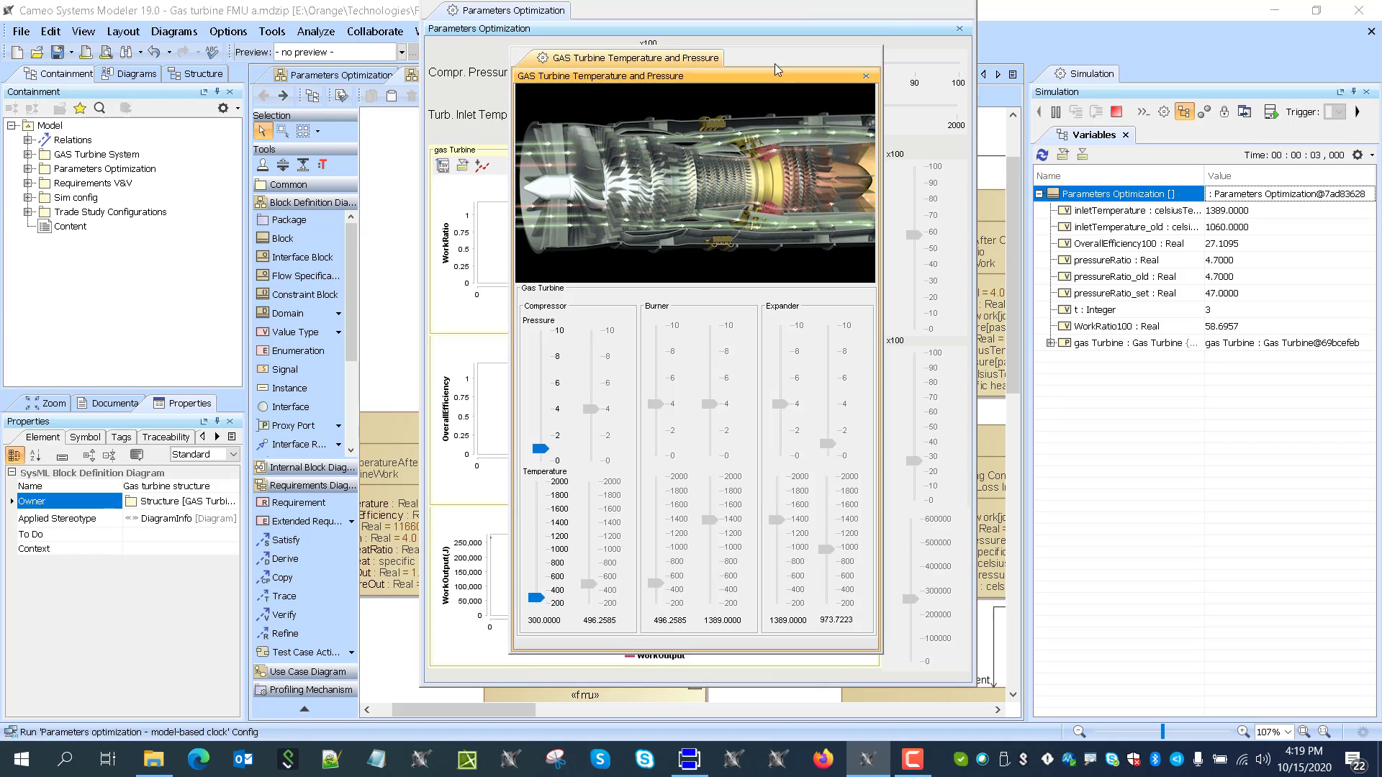
drag(705, 63, 180, 115)
drag(742, 21, 530, 40)
drag(680, 31, 265, 102)
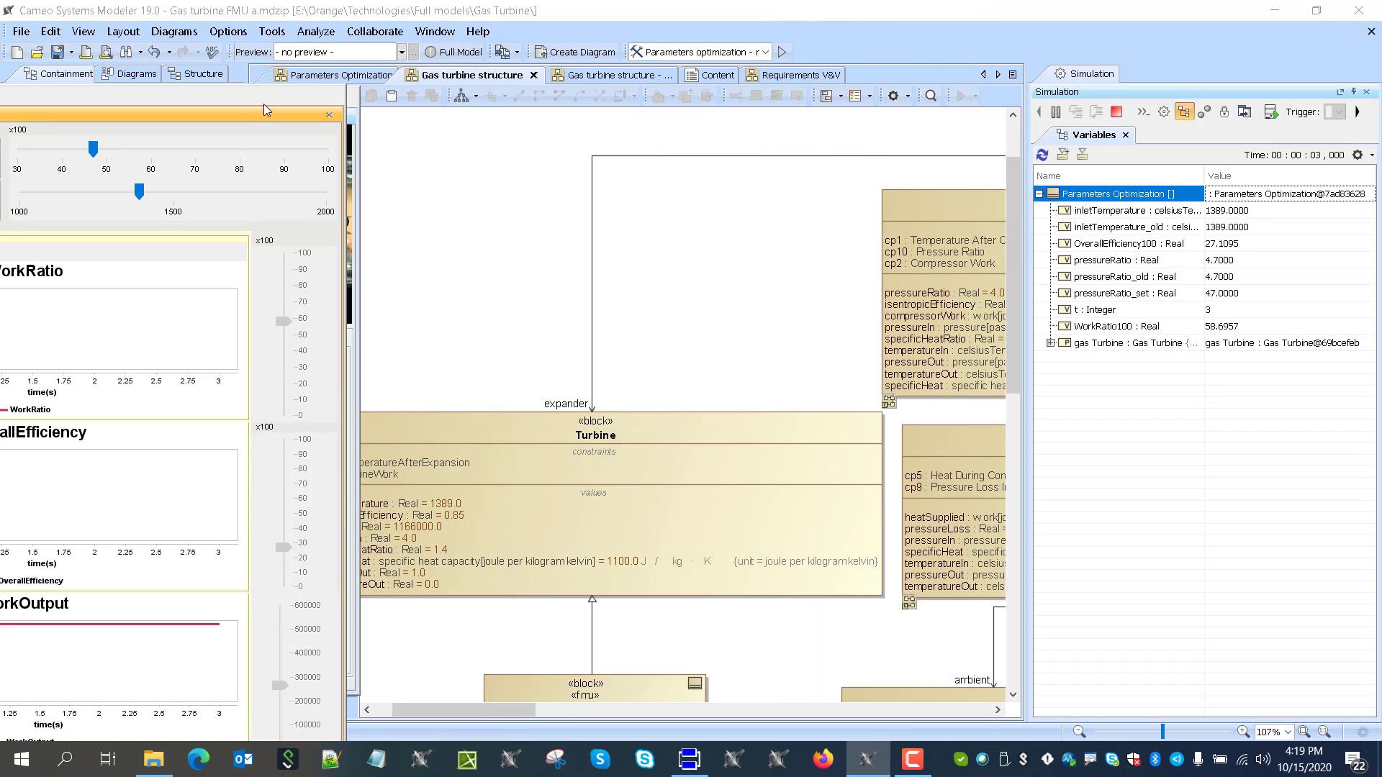
Step: Replace gas Turbine's expander : Turbine value with a new Turbine_FMU instance
scroll(637, 594, down, 2)
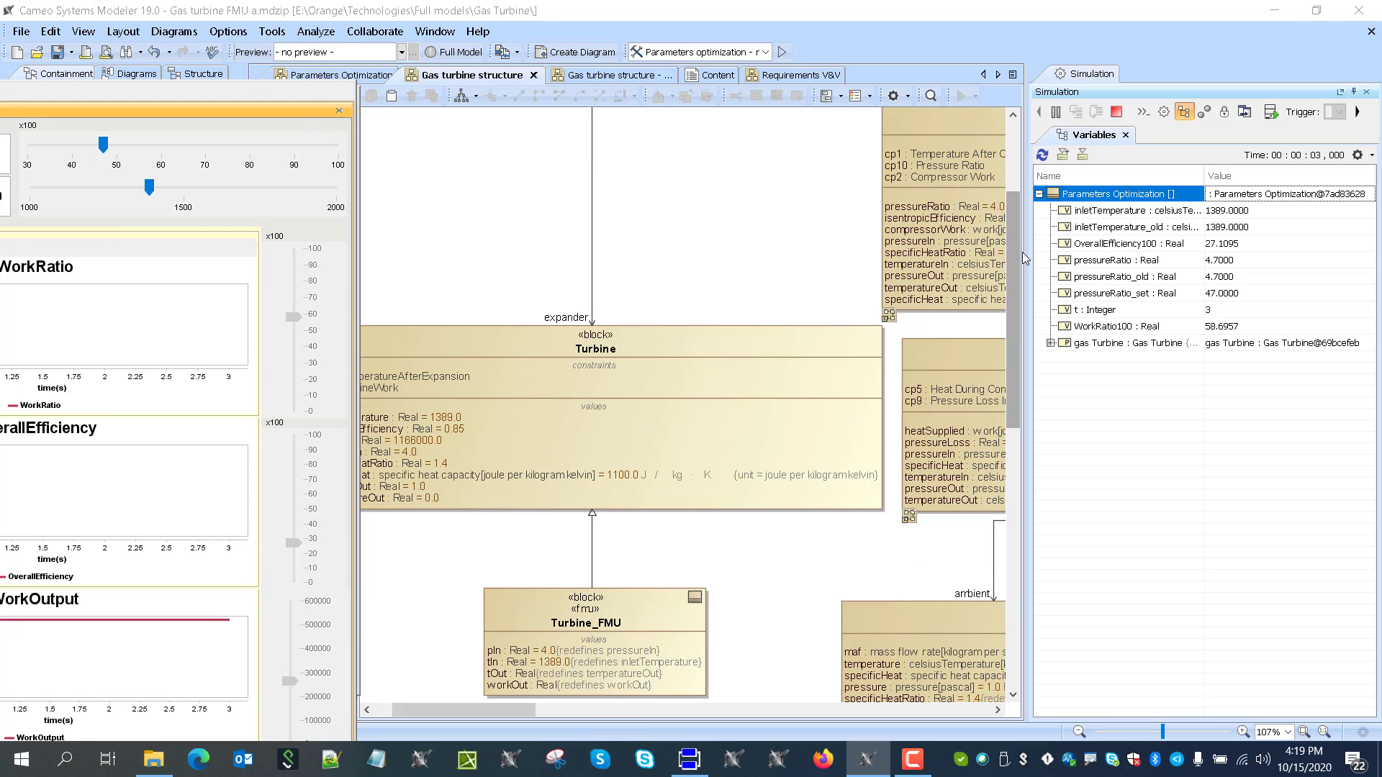
double_click(1058, 343)
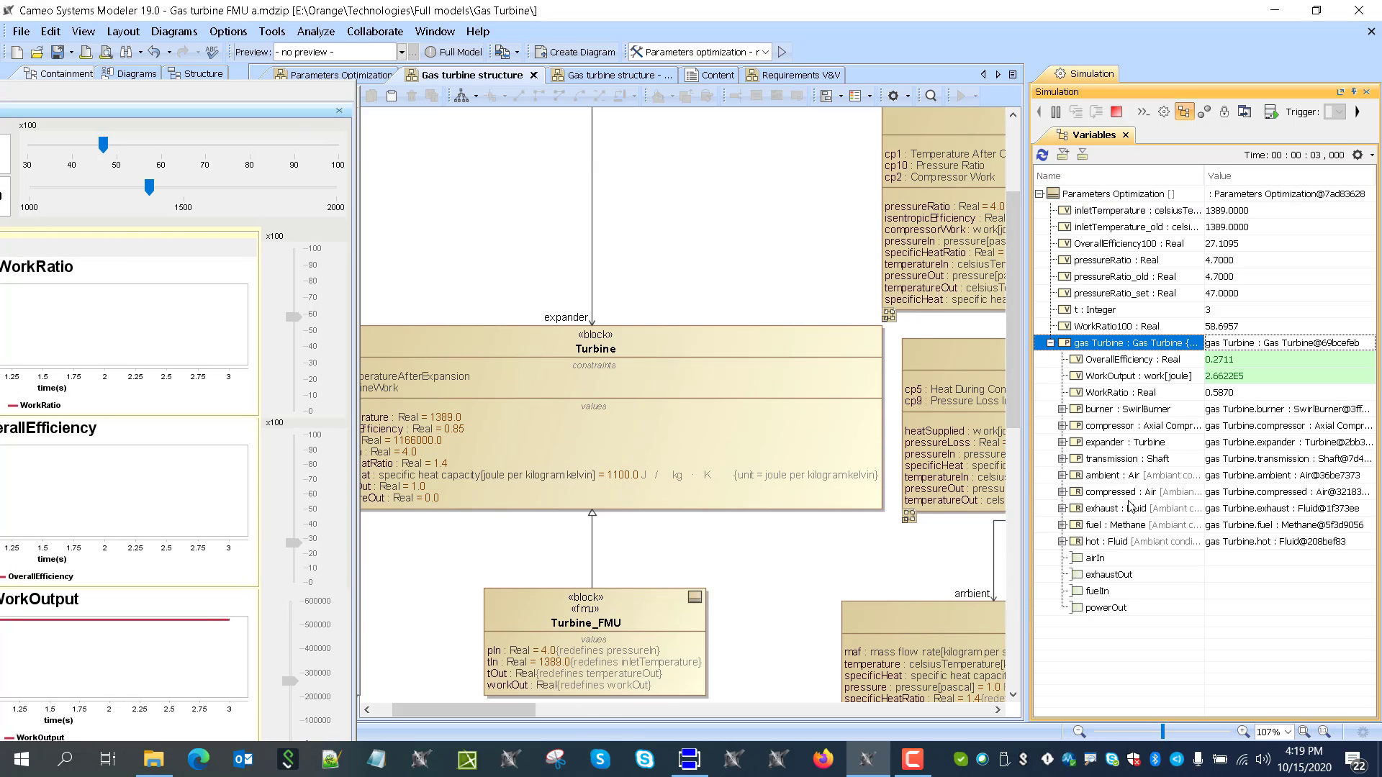
click(1062, 443)
right_click(1111, 448)
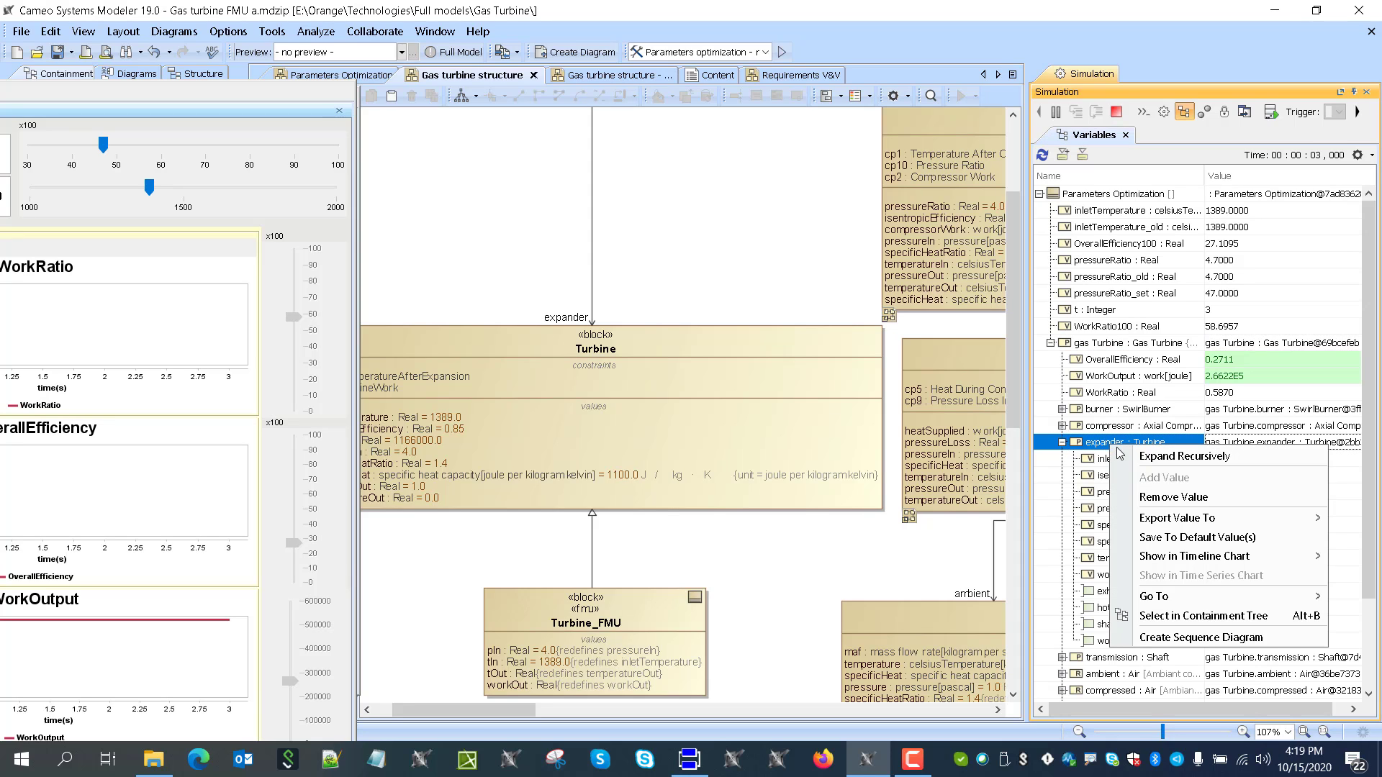
click(1130, 499)
right_click(1113, 444)
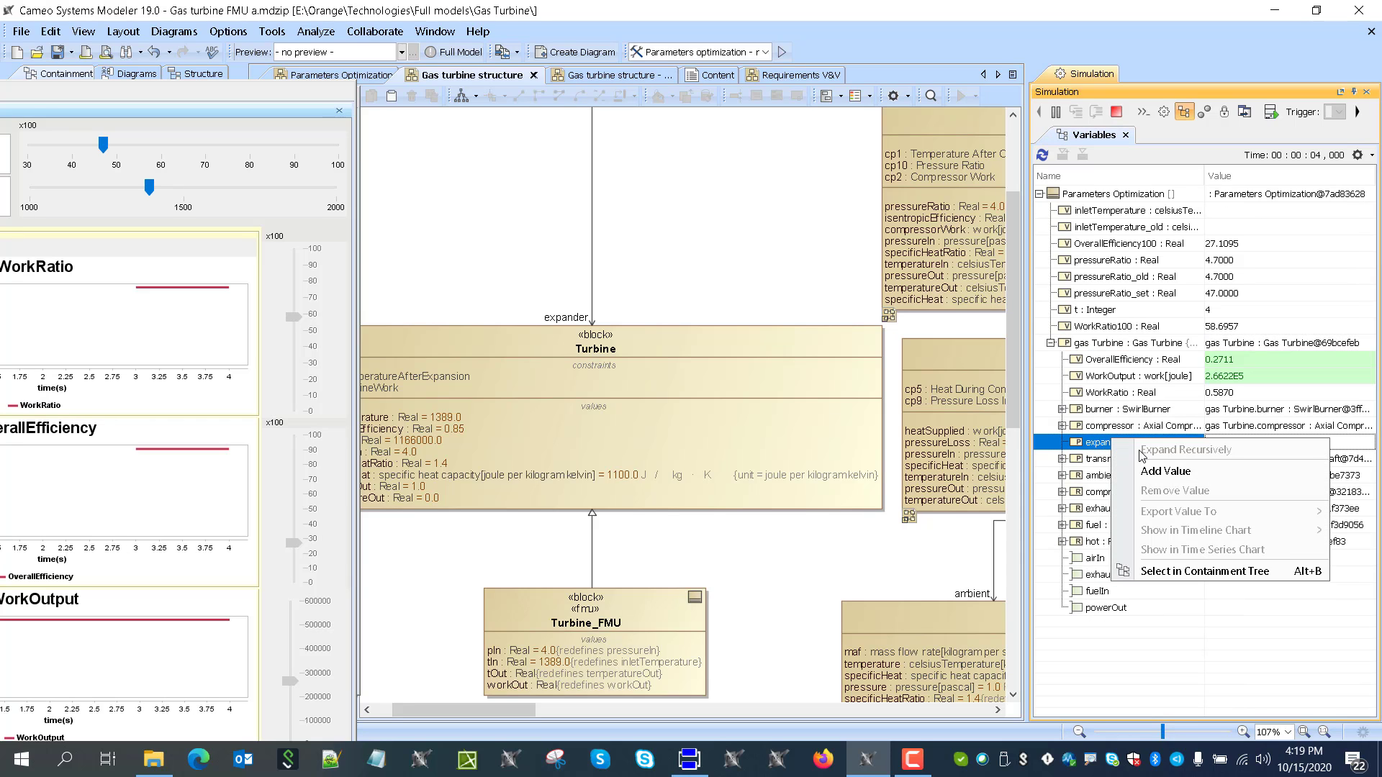
click(1152, 466)
click(1155, 504)
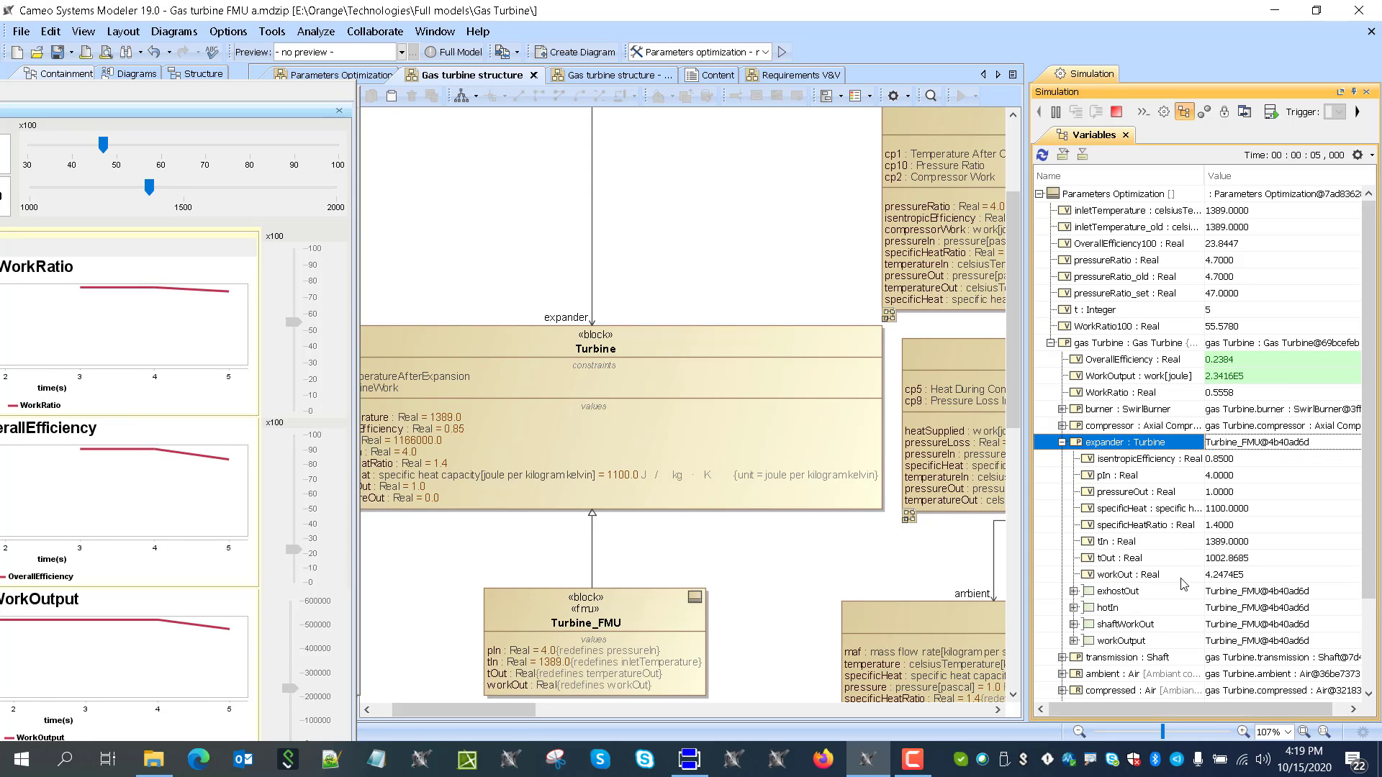
Step: Set the sliders to compressor pressure ratio 9.2 and turbine inlet temperature 1126
drag(271, 97, 533, 58)
drag(366, 109, 455, 108)
drag(416, 150, 356, 157)
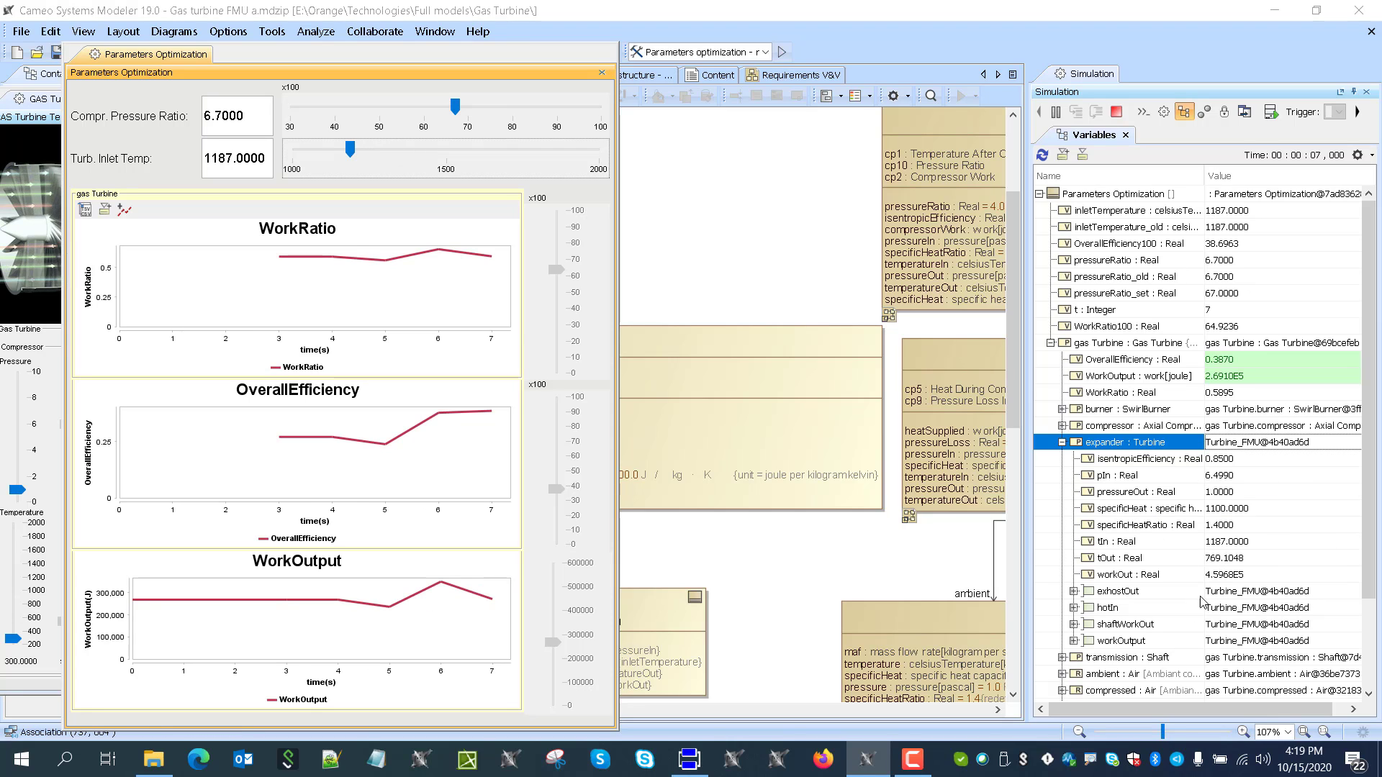
drag(349, 149, 331, 149)
drag(455, 106, 566, 106)
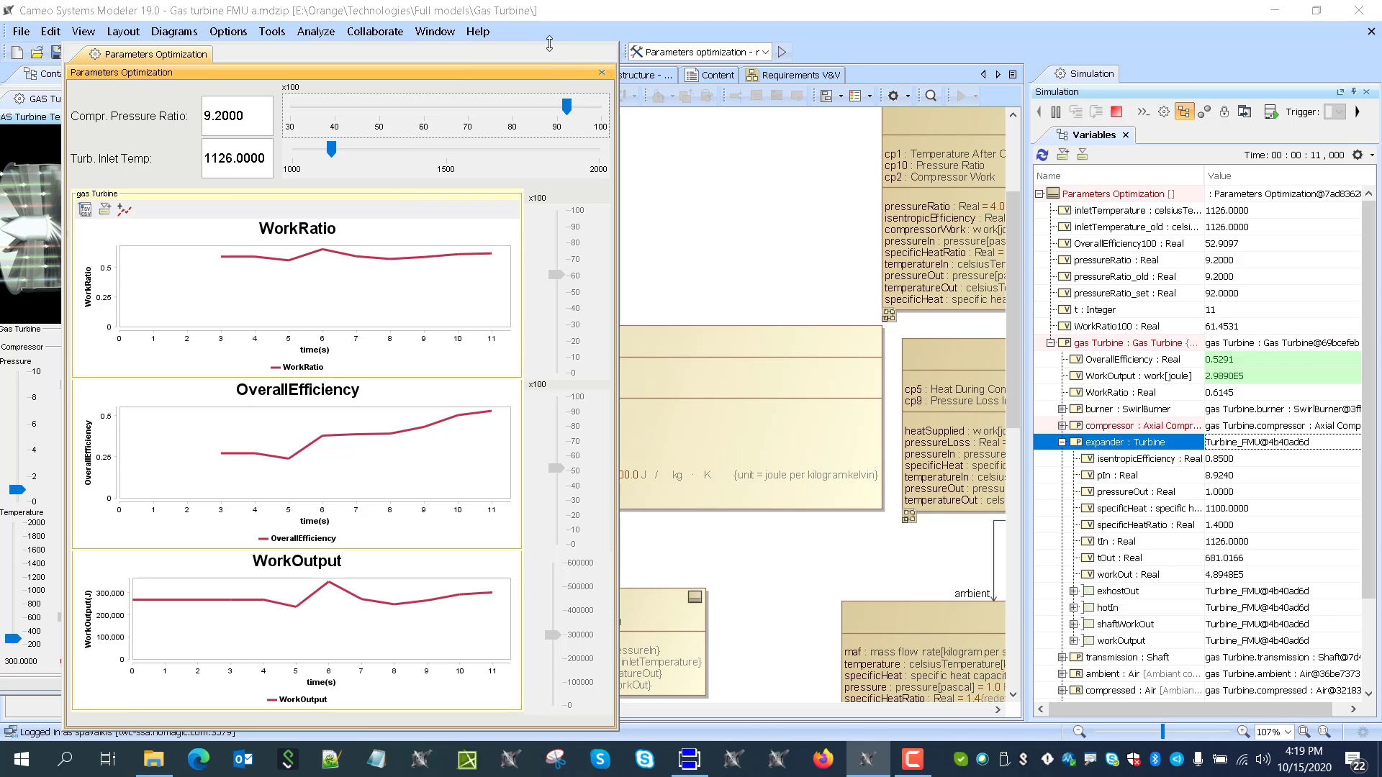
drag(543, 53, 136, 65)
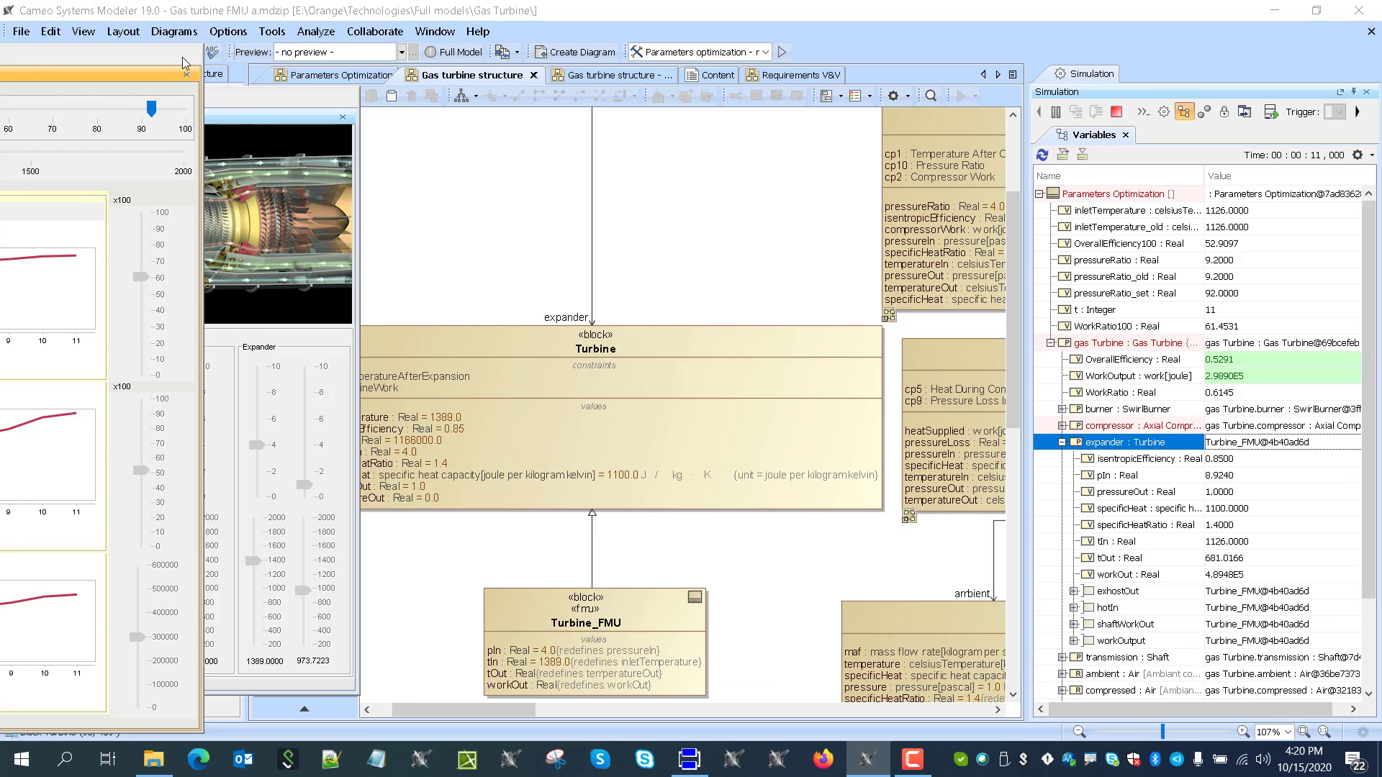
Step: Close the optimization and turbine windows, stop the simulation and close its panel
drag(180, 75, 258, 165)
click(265, 167)
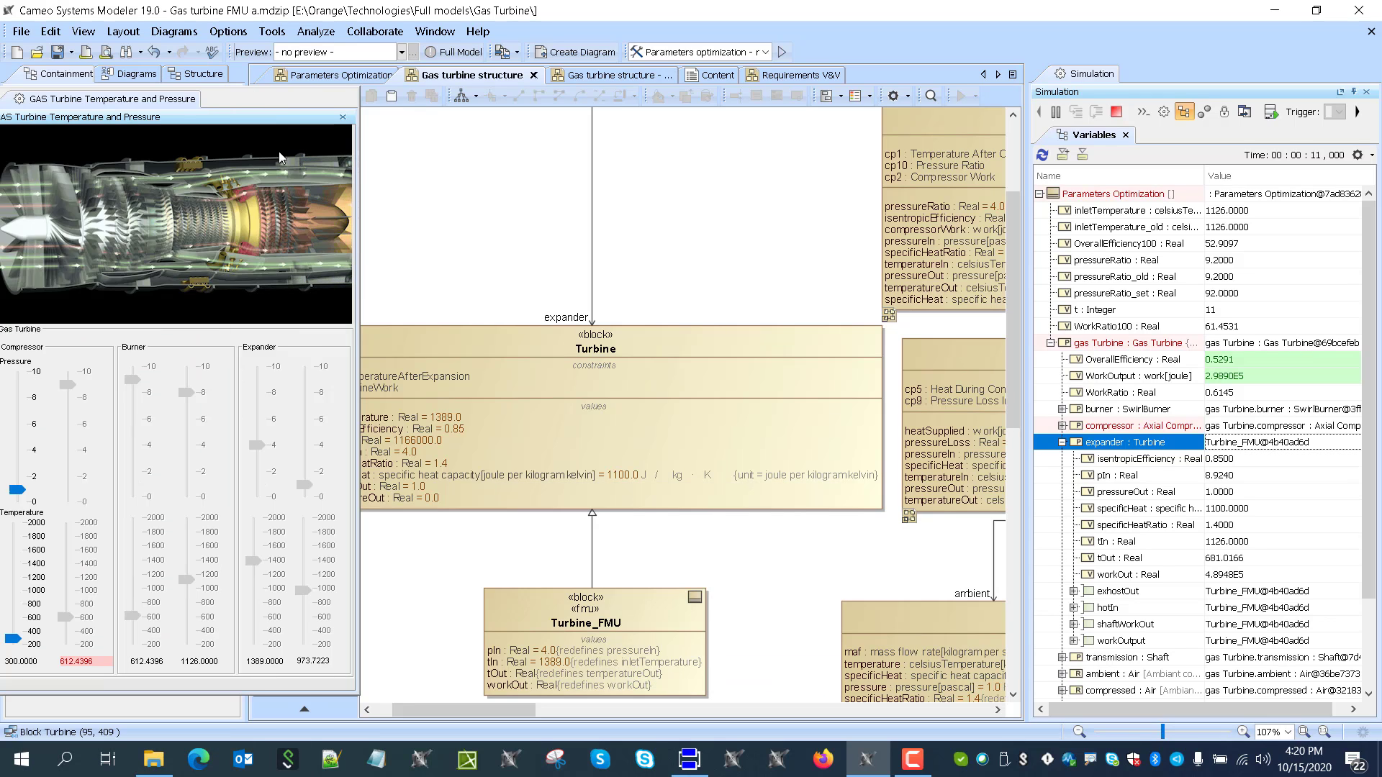
click(342, 117)
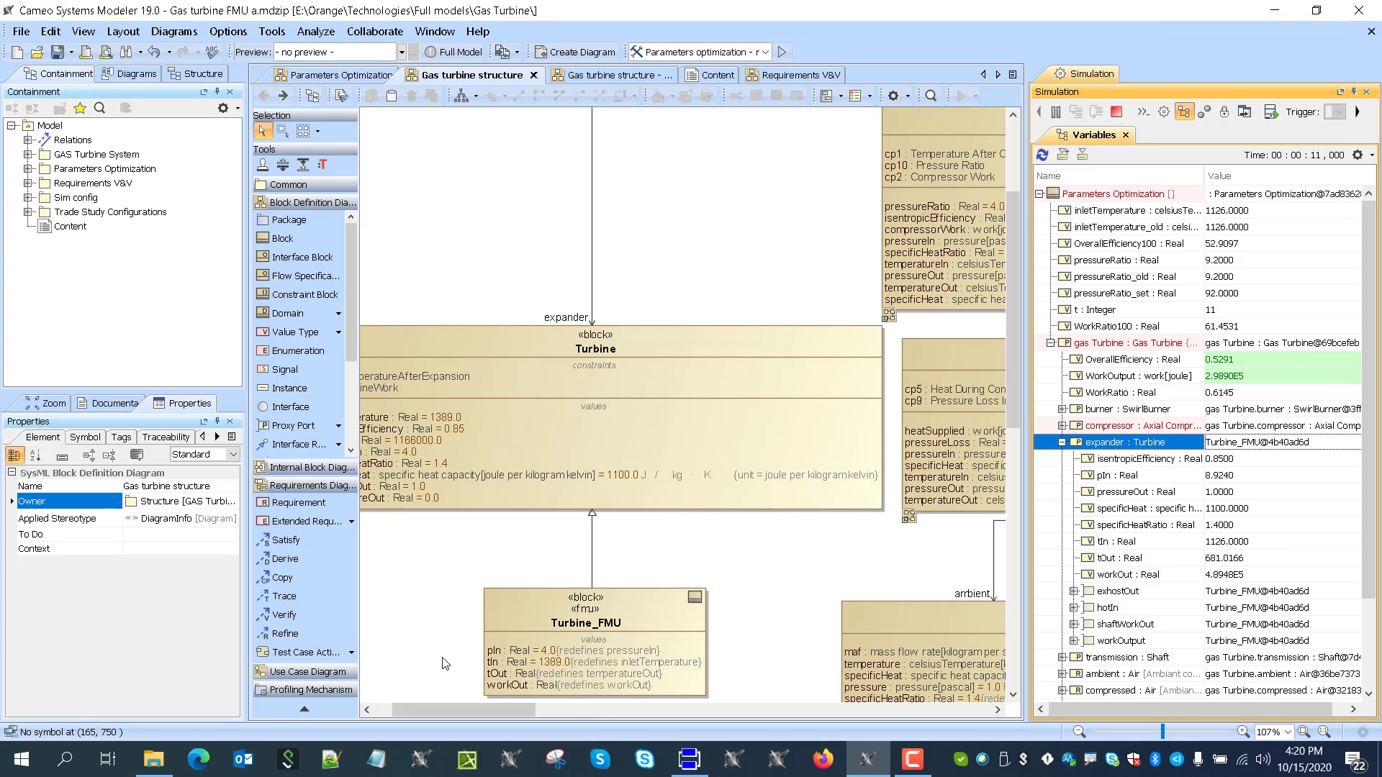
click(1116, 112)
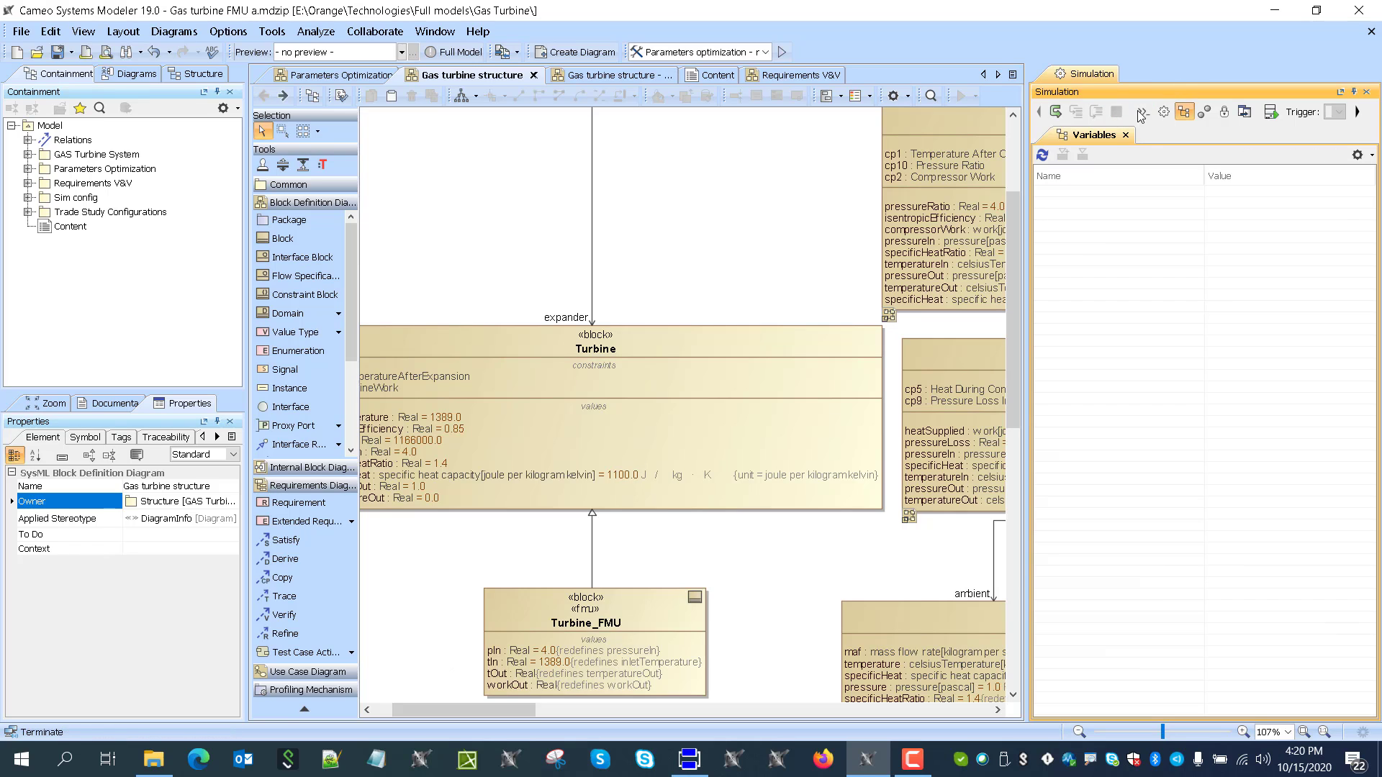
click(1367, 93)
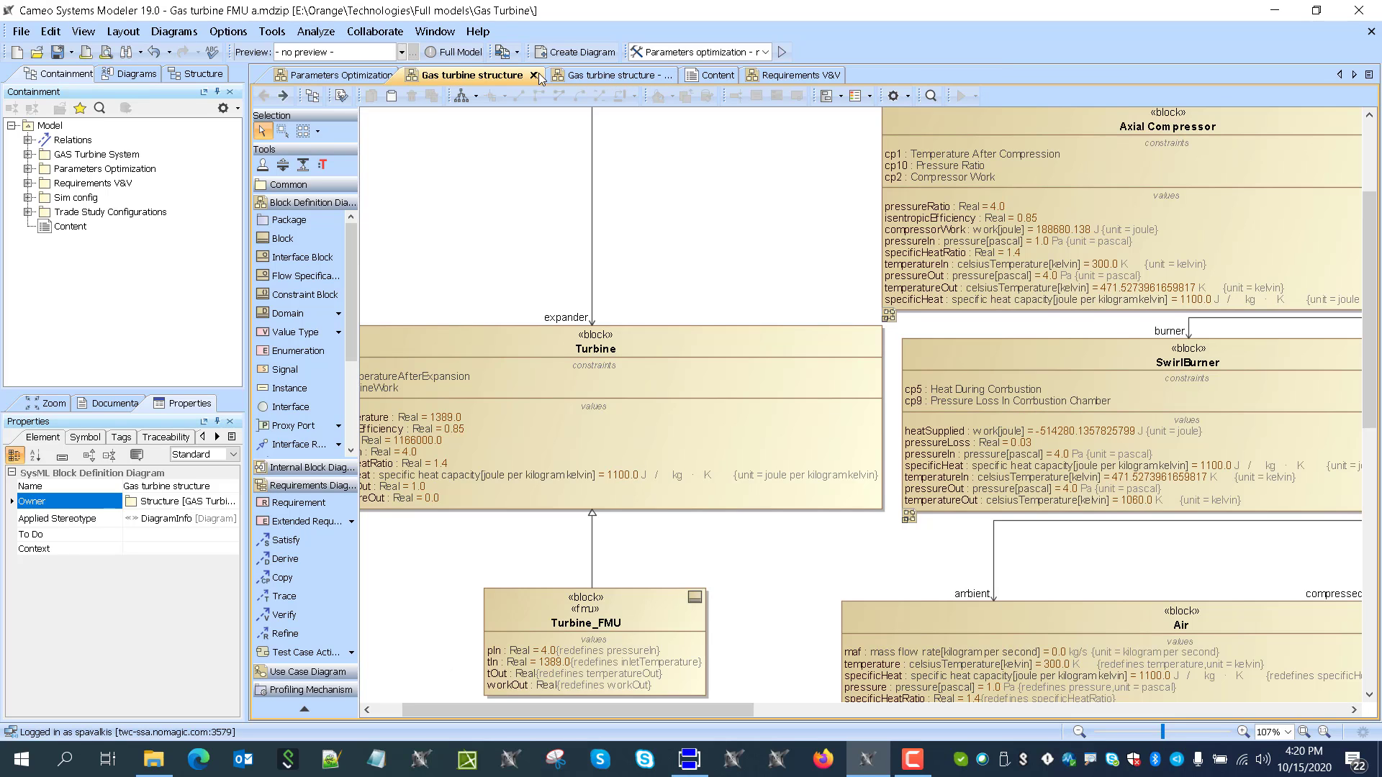
Step: Review the gas Turbine instance's specification under Trade Study Configurations, then close it
click(28, 197)
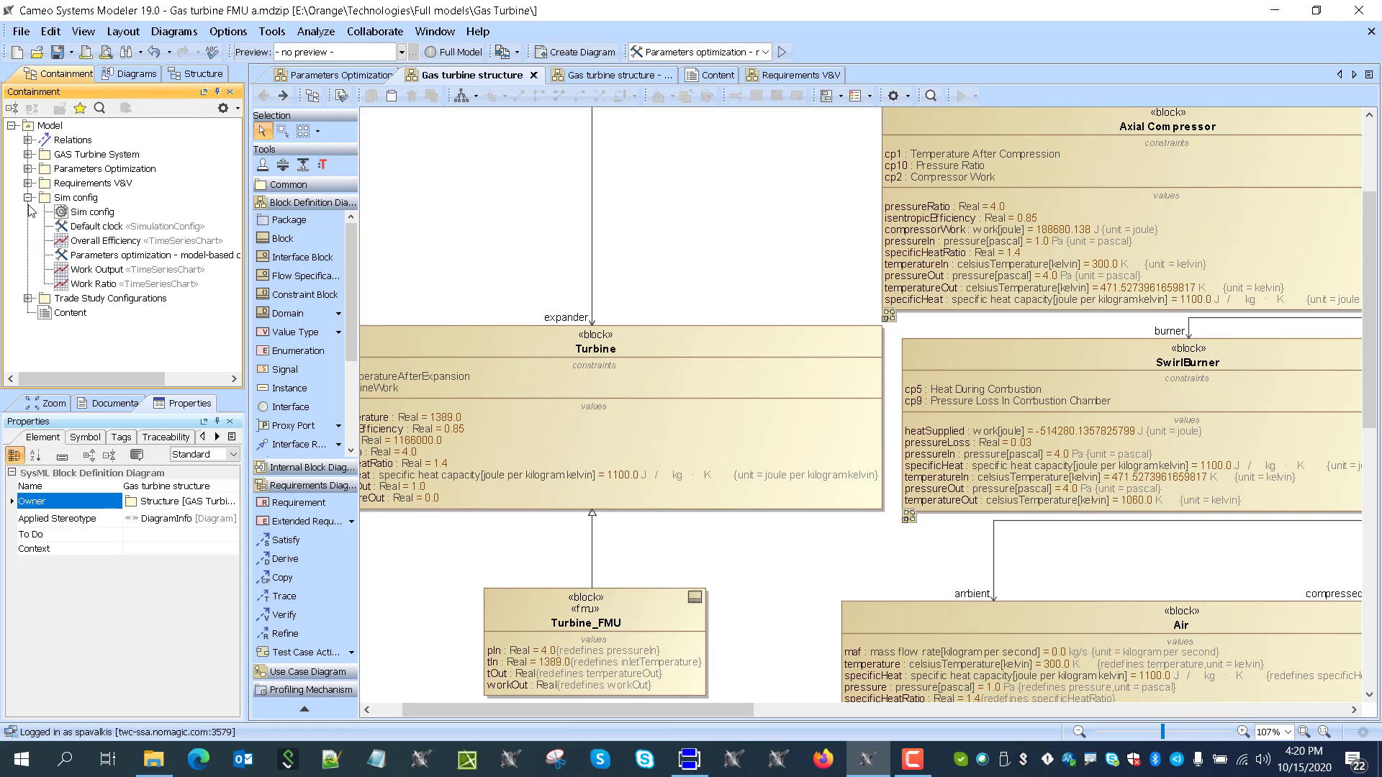
click(28, 197)
click(28, 211)
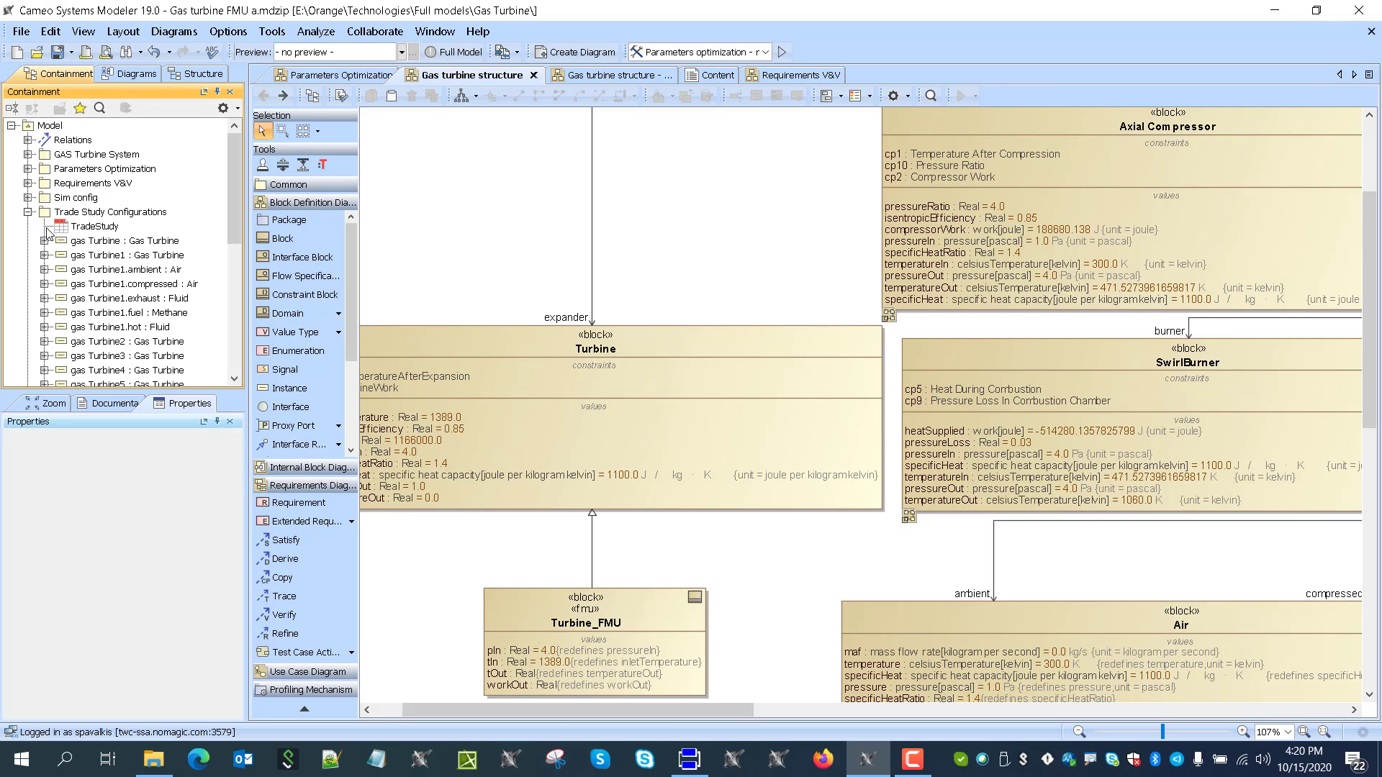
double_click(122, 240)
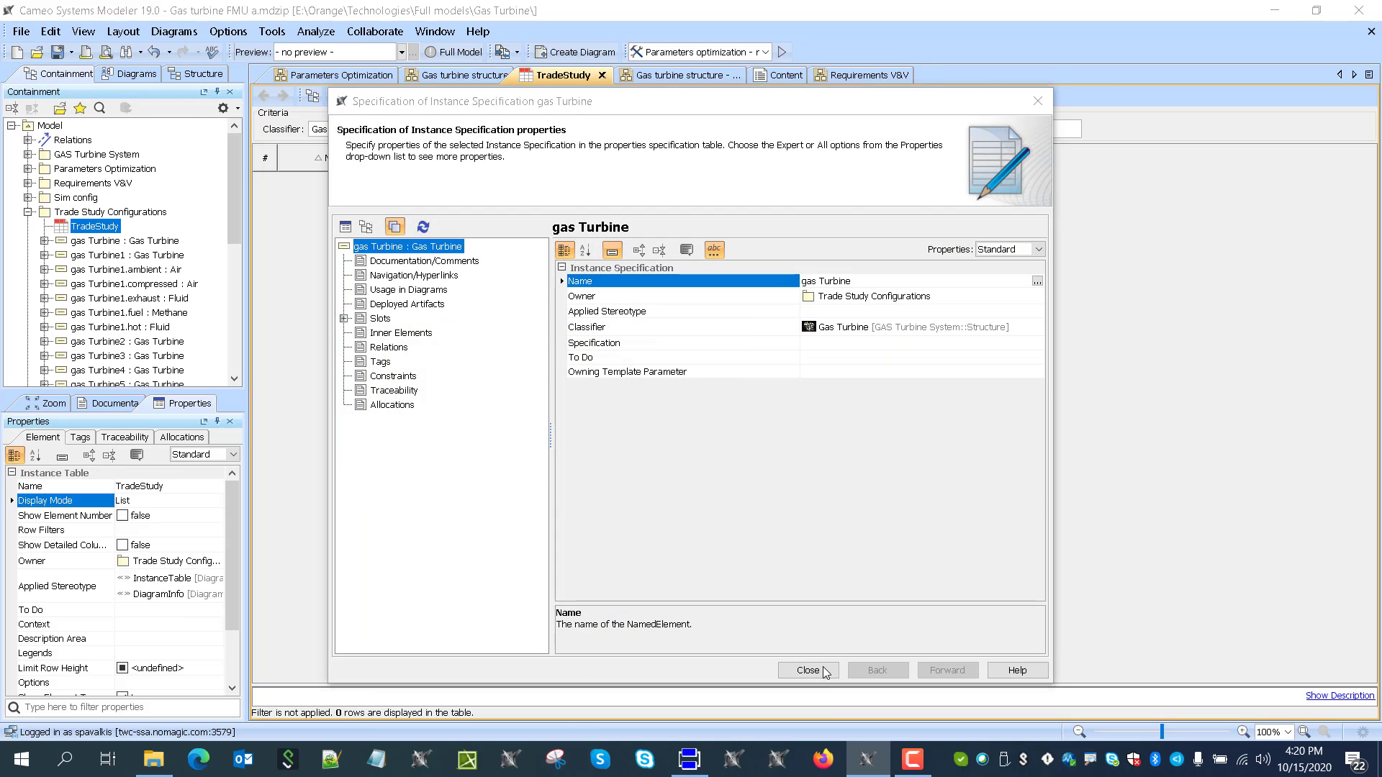
click(808, 670)
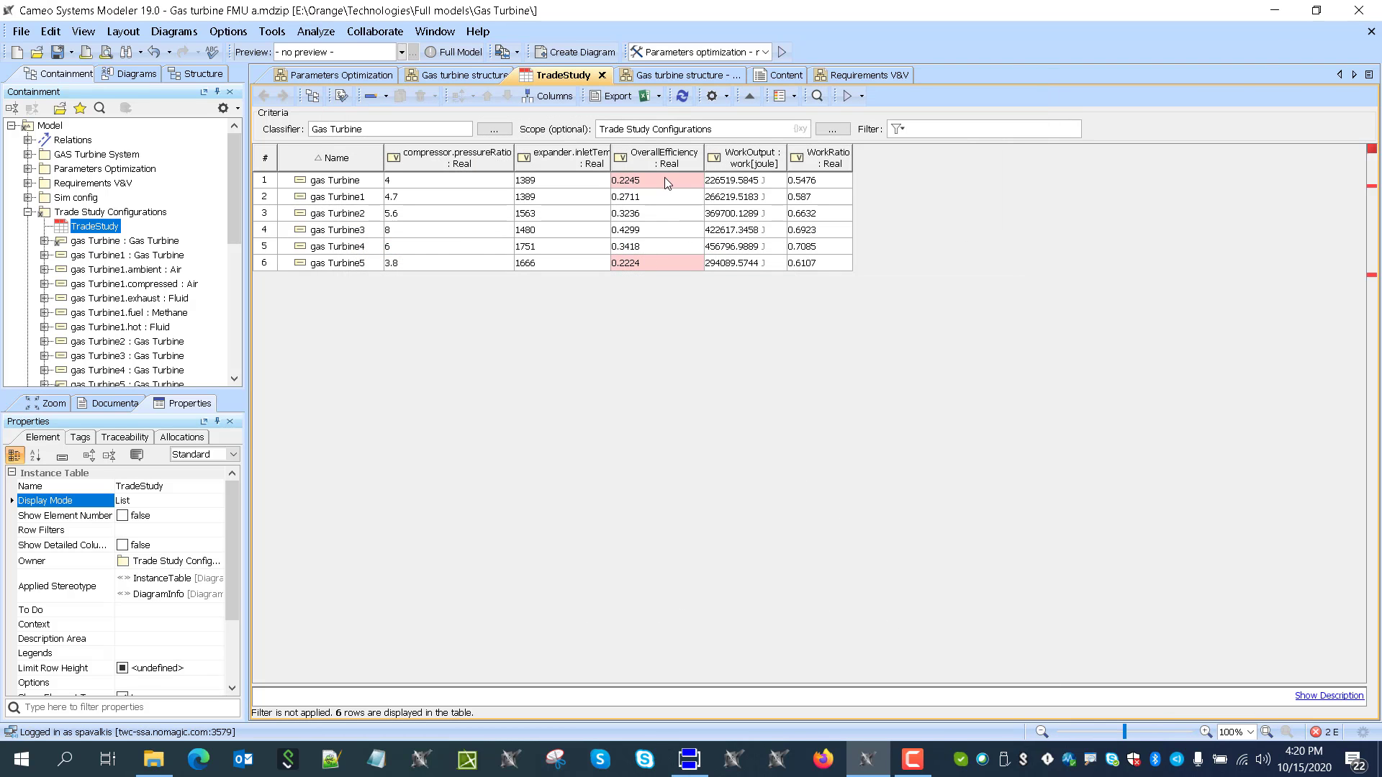
Step: Clear and re-evaluate OverallEfficiency and WorkOutput for all six configurations, then list the table columns
drag(657, 186, 720, 266)
key(Delete)
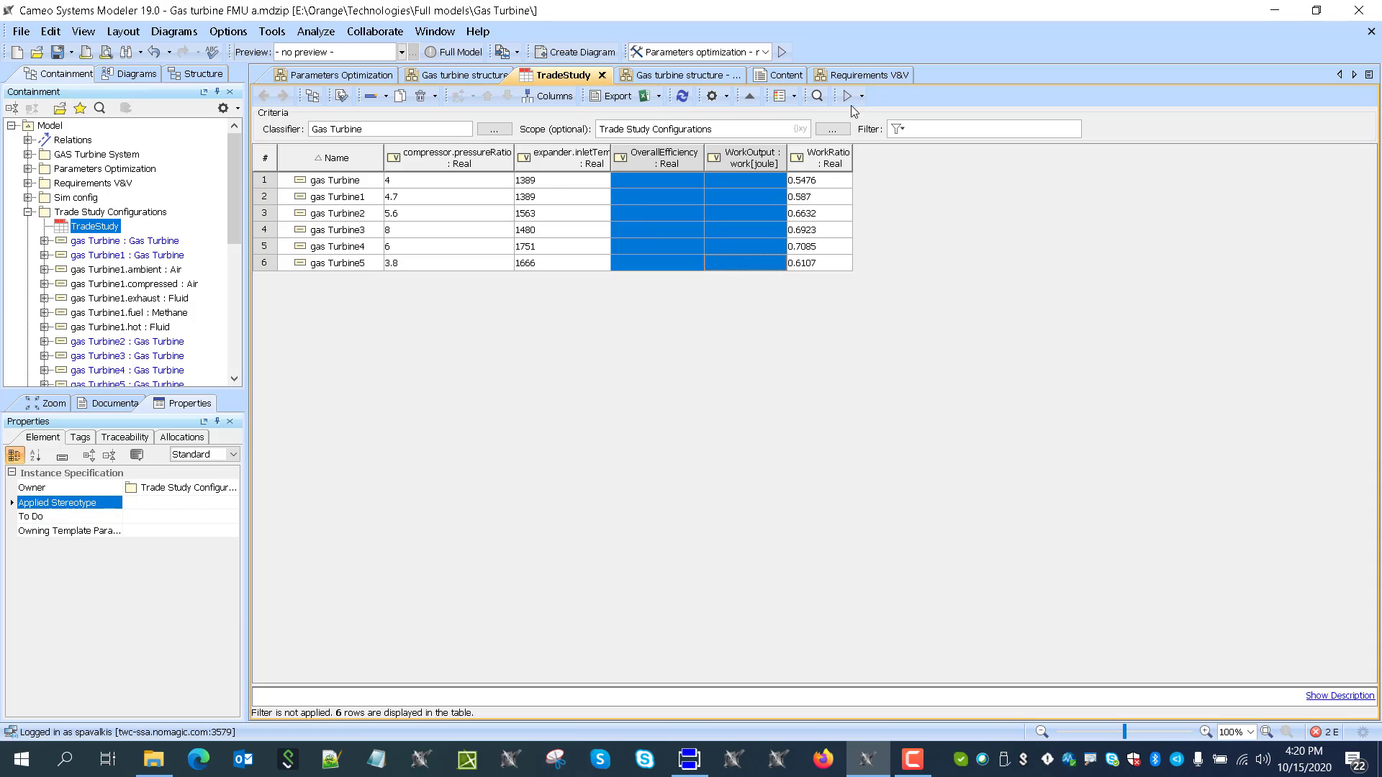
click(863, 101)
click(892, 113)
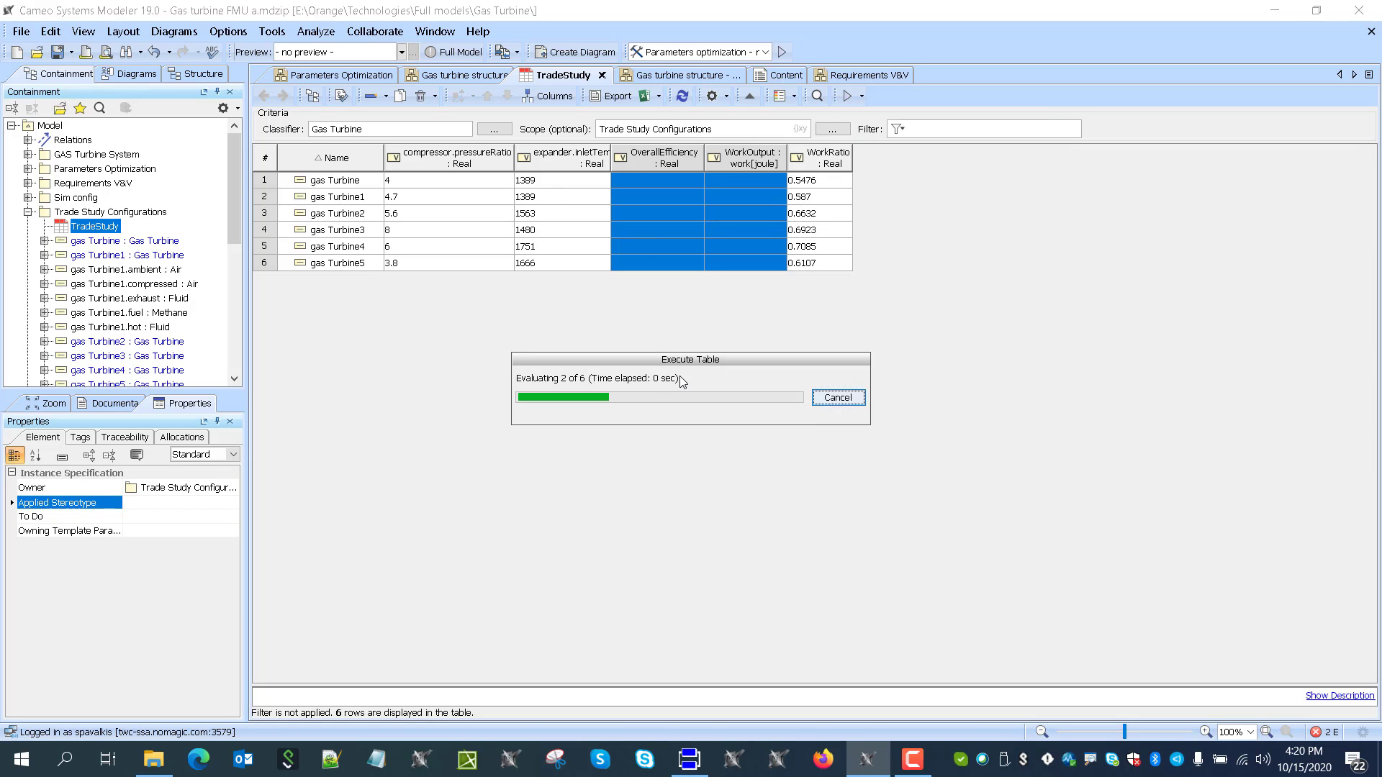
click(696, 319)
click(562, 98)
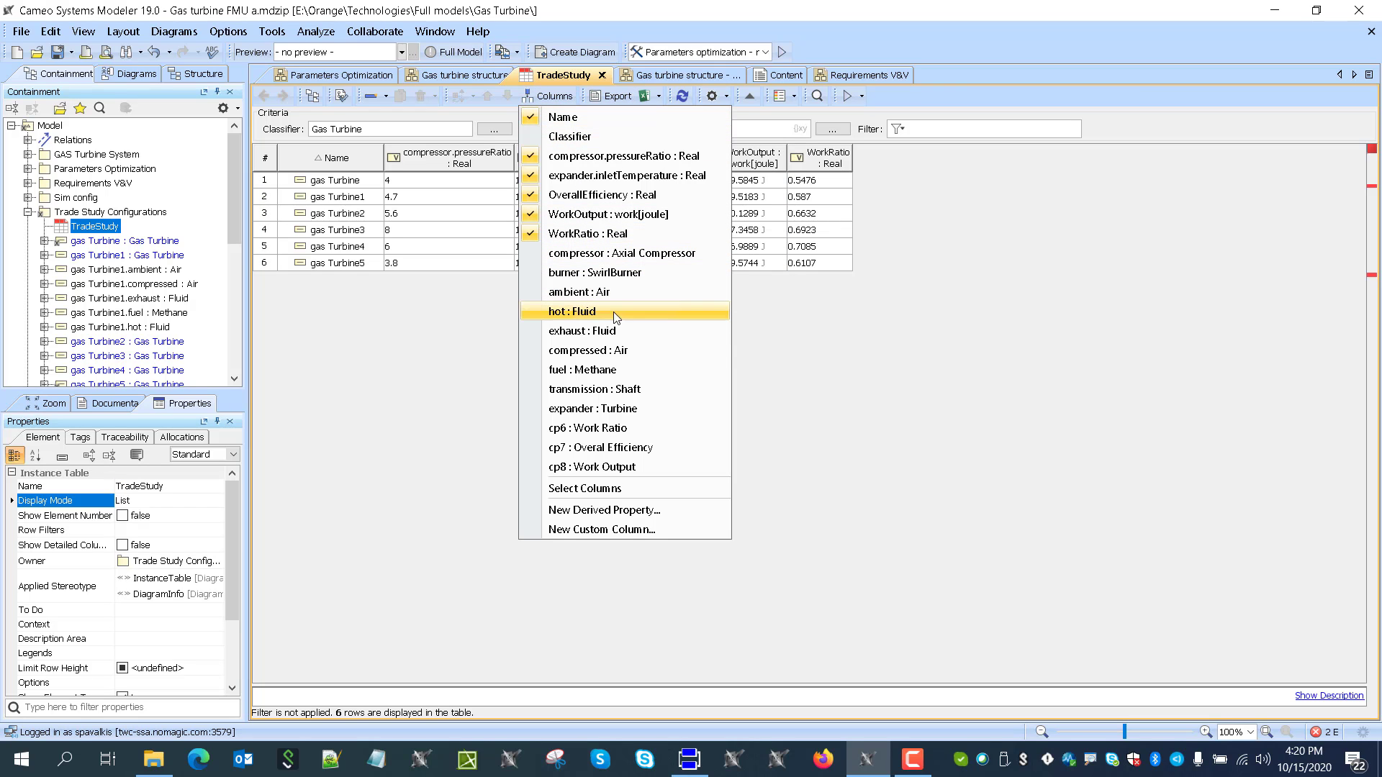
Step: Add and widen the expander : Turbine column in the TradeStudy table
click(641, 407)
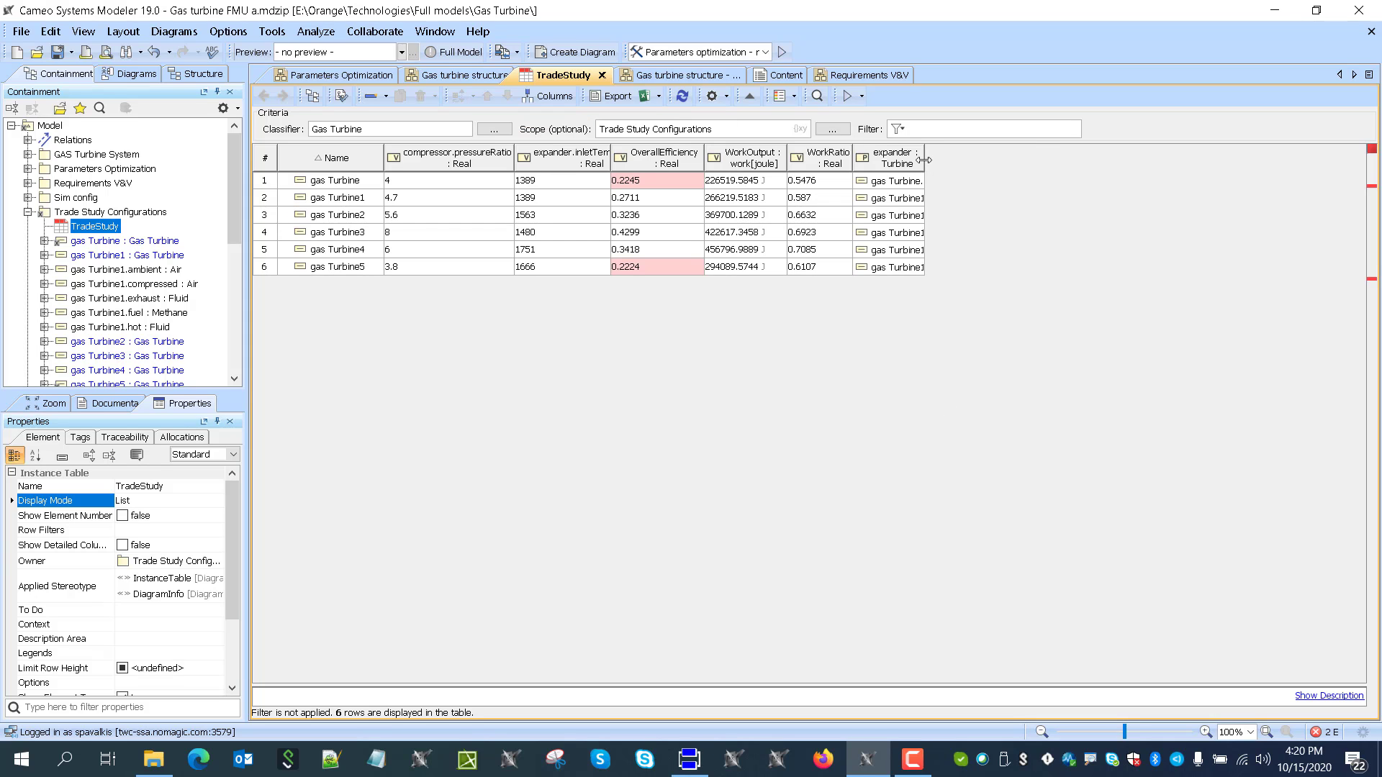
drag(924, 162, 1041, 162)
click(1014, 181)
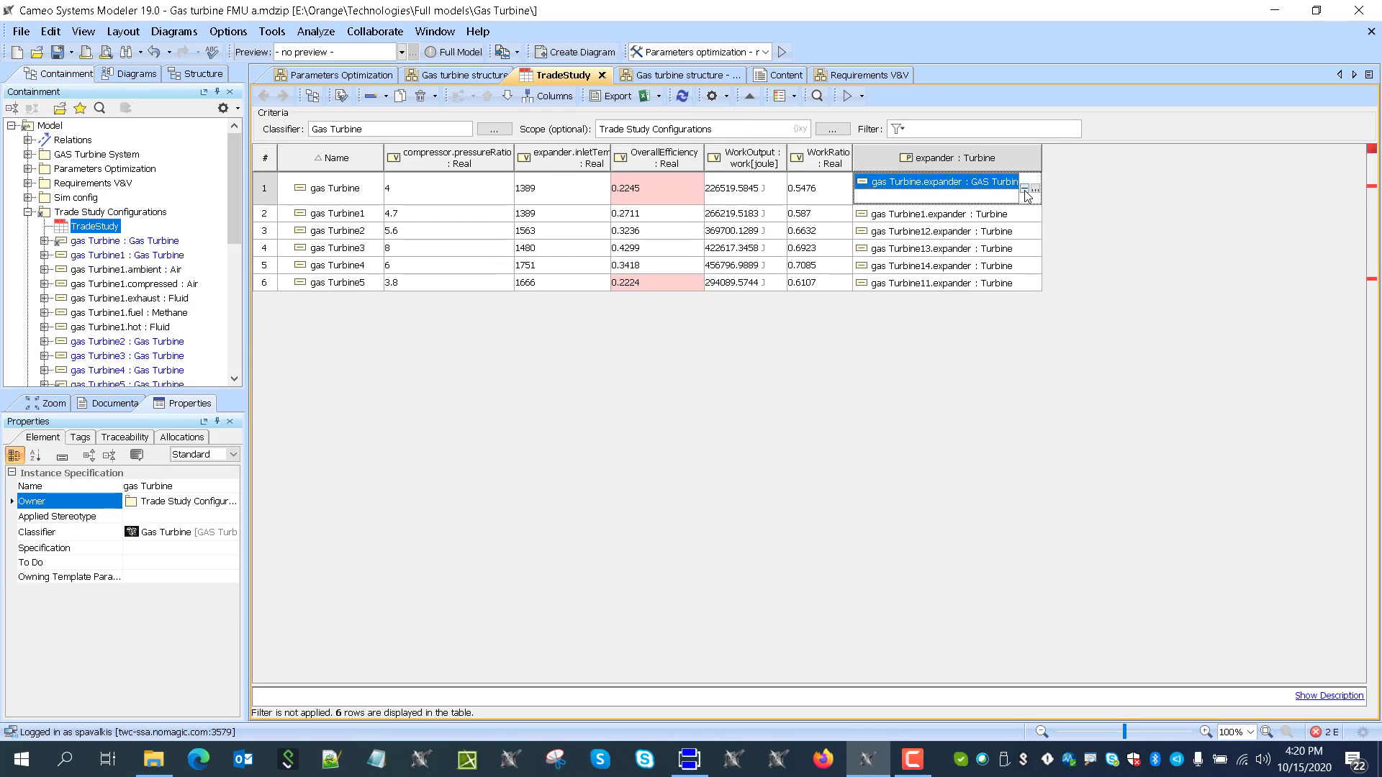
click(1002, 197)
click(1018, 216)
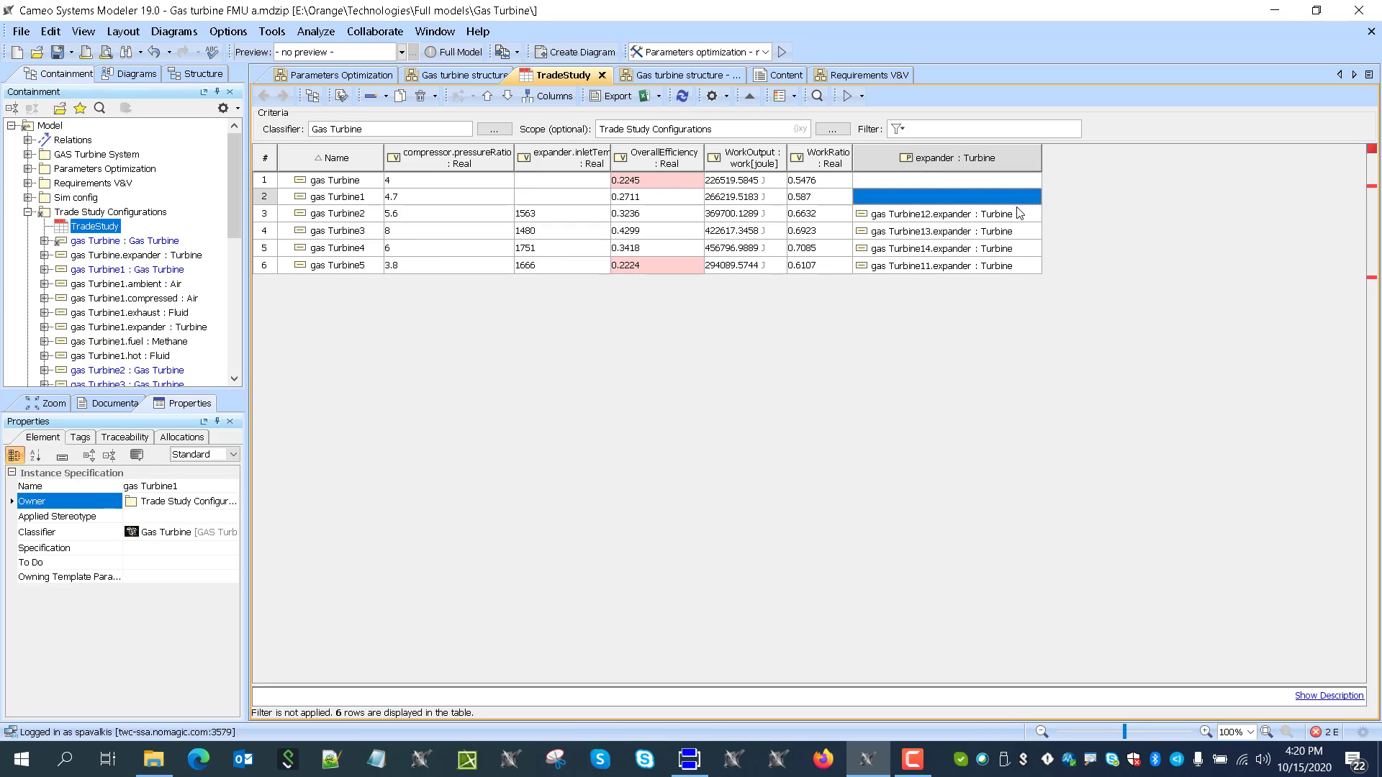
click(968, 353)
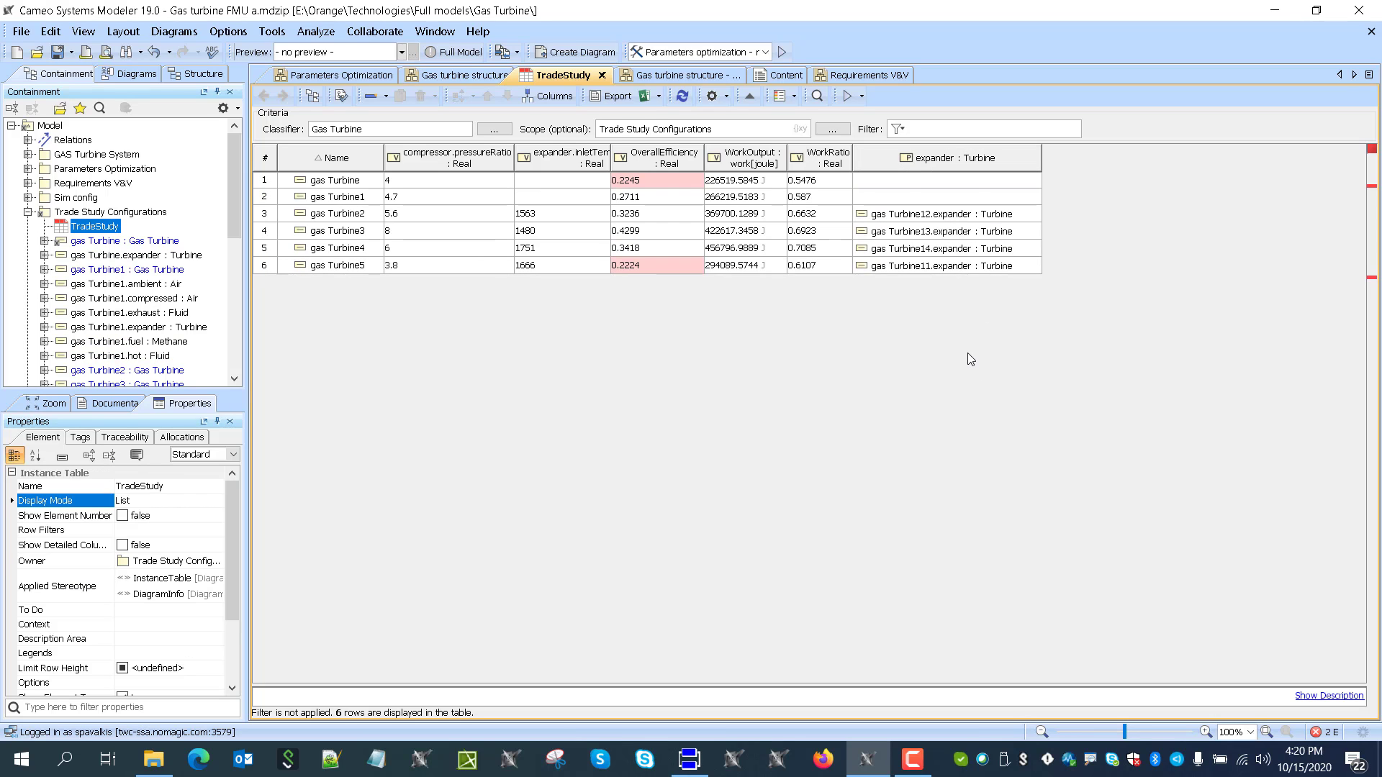
Step: Copy the six expander inletTemp values into Notepad as a backup
drag(582, 187, 580, 283)
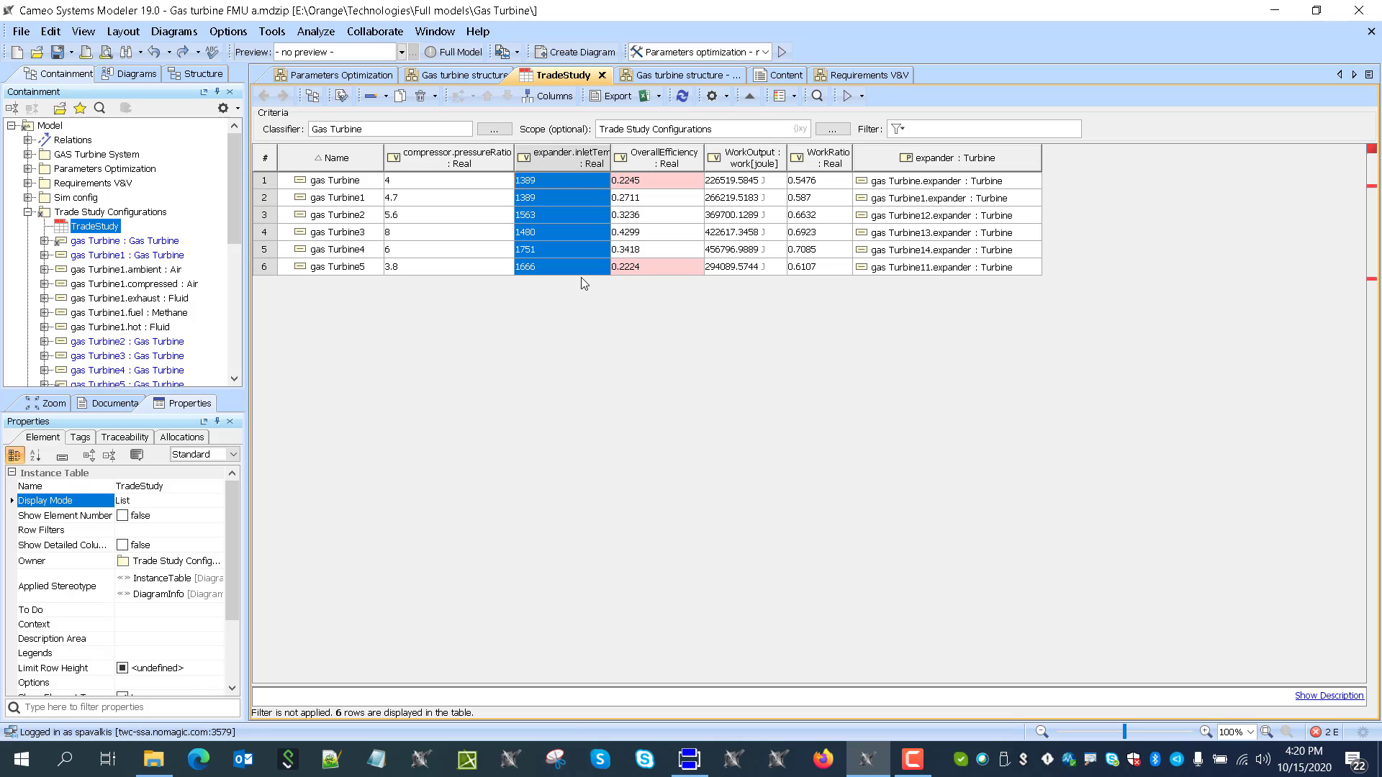
click(377, 759)
text(1389.0 1389.0 1563.0 1480.0 1751.0 1666.0)
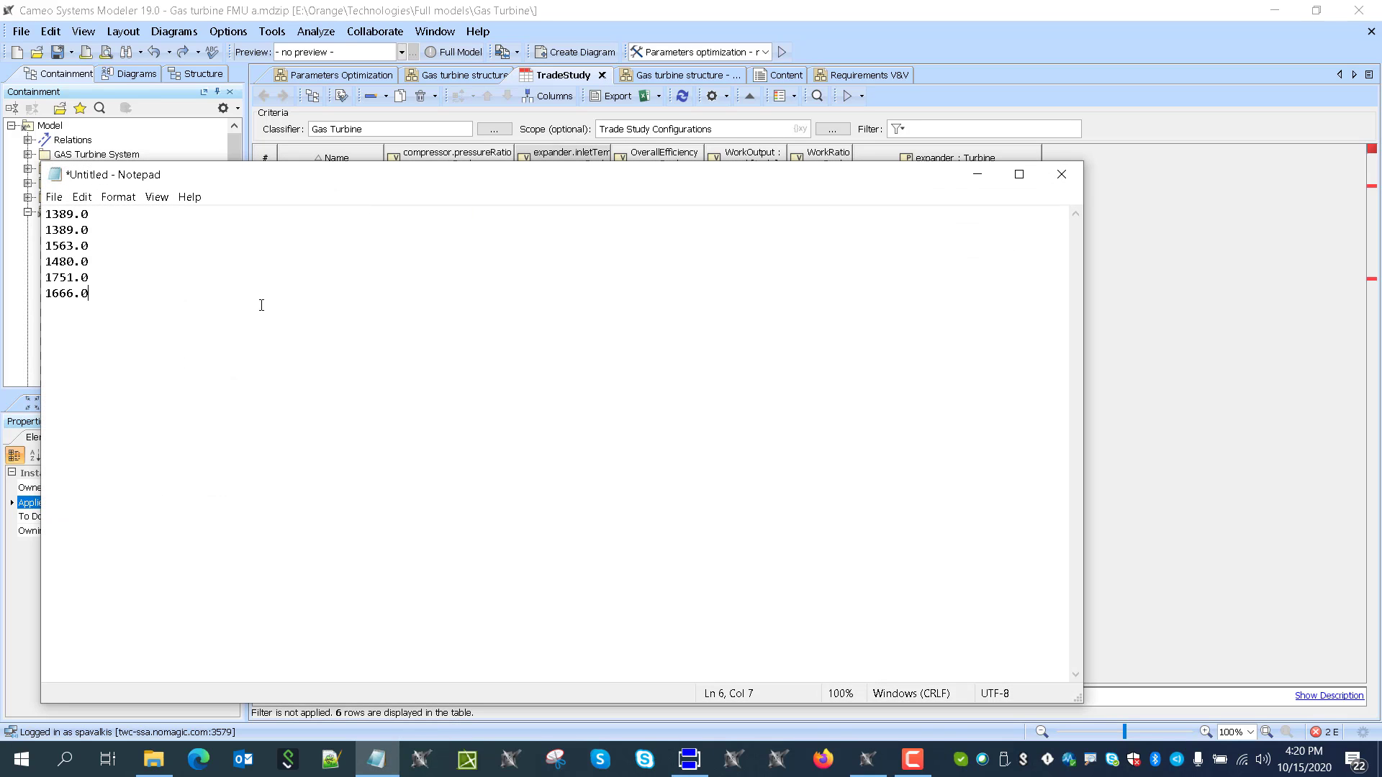
drag(292, 177, 487, 511)
click(981, 179)
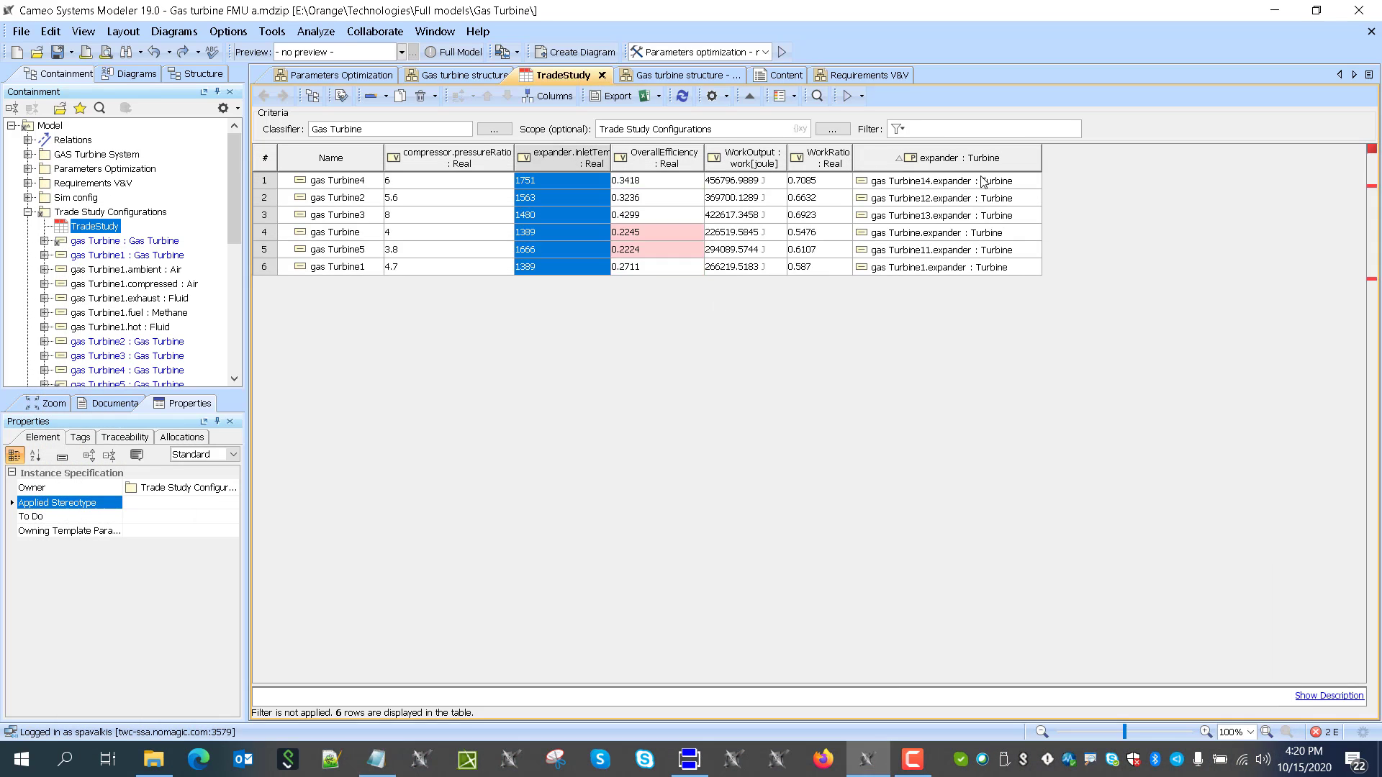
click(999, 190)
Step: Remove the existing expander values from all six gas turbine configurations
click(1028, 206)
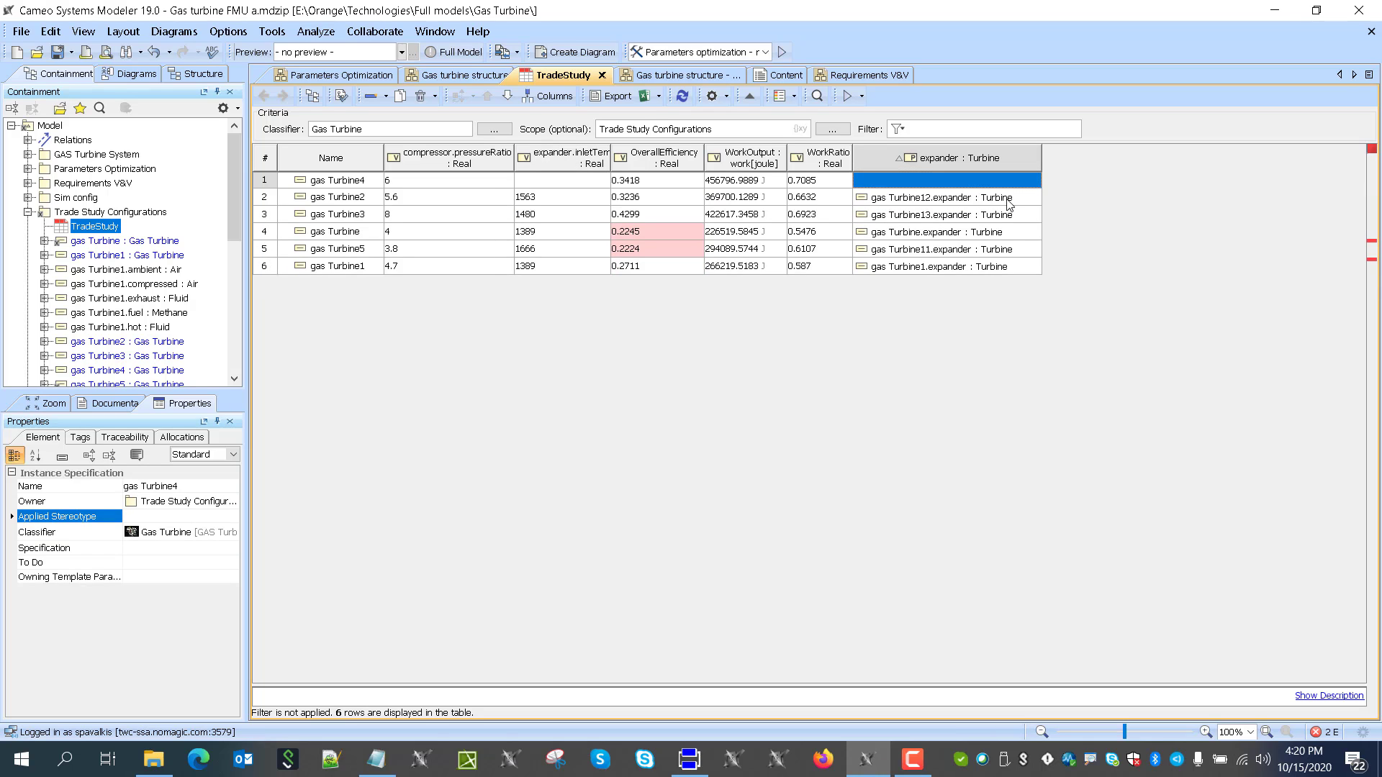
click(1025, 207)
click(1025, 222)
click(1024, 222)
click(1010, 231)
click(1010, 231)
click(1024, 237)
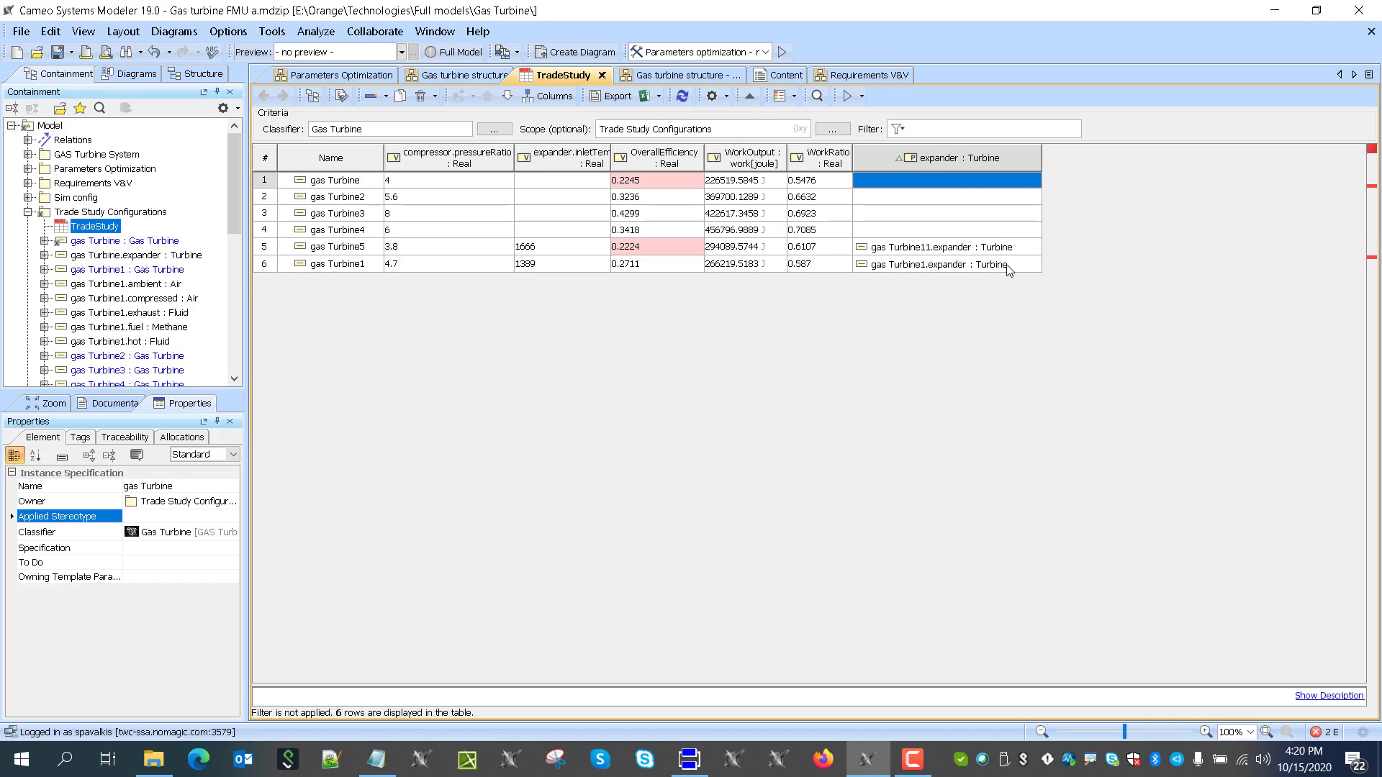
click(1007, 248)
click(1023, 249)
click(1025, 256)
click(1000, 270)
click(1025, 274)
click(1013, 181)
Step: Give gas Turbine and gas Turbine2 new Turbine_FMU expander instances
click(1024, 181)
click(1024, 181)
double_click(1051, 239)
click(1007, 196)
click(1027, 201)
click(1024, 197)
double_click(1058, 261)
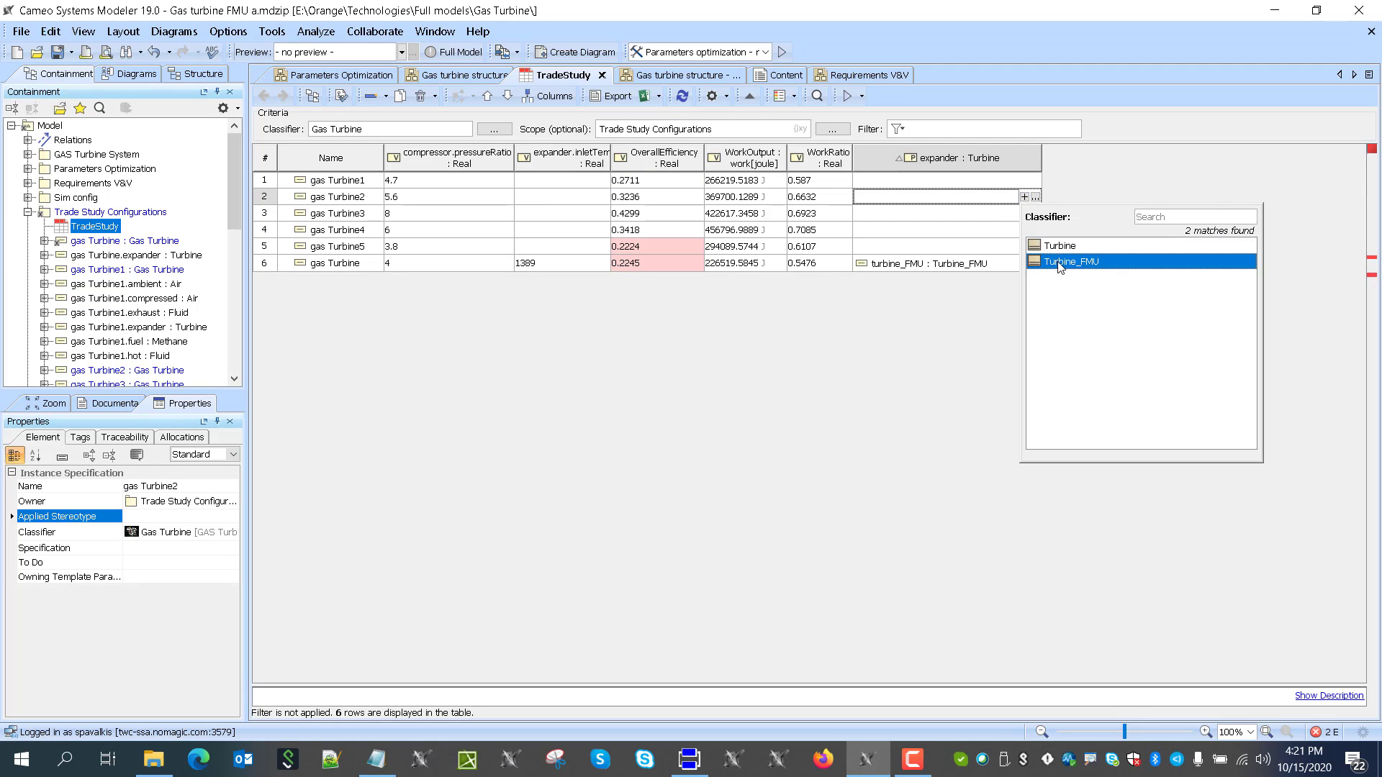
Step: Sort the table by Name and give gas Turbine1 and gas Turbine3 new Turbine_FMU expanders
click(472, 175)
click(371, 167)
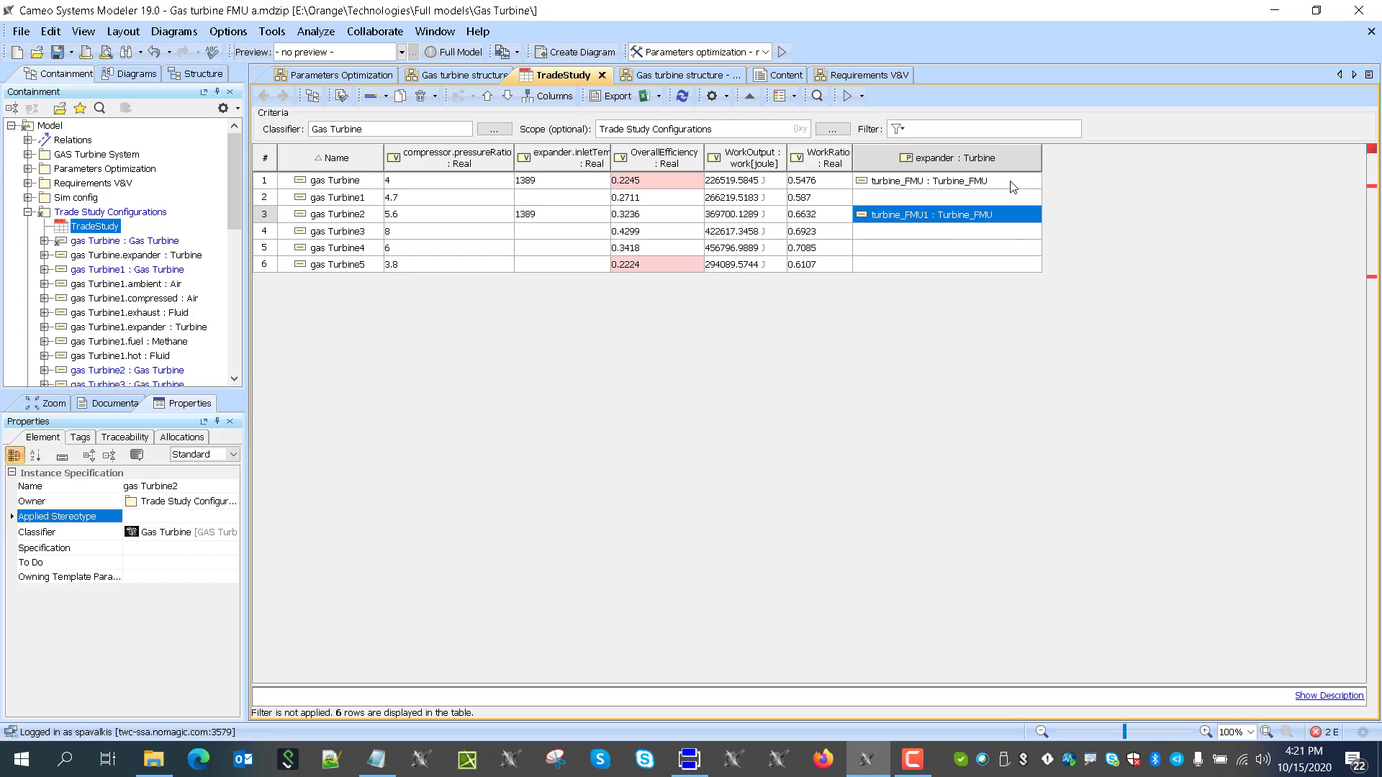
click(981, 198)
click(1024, 197)
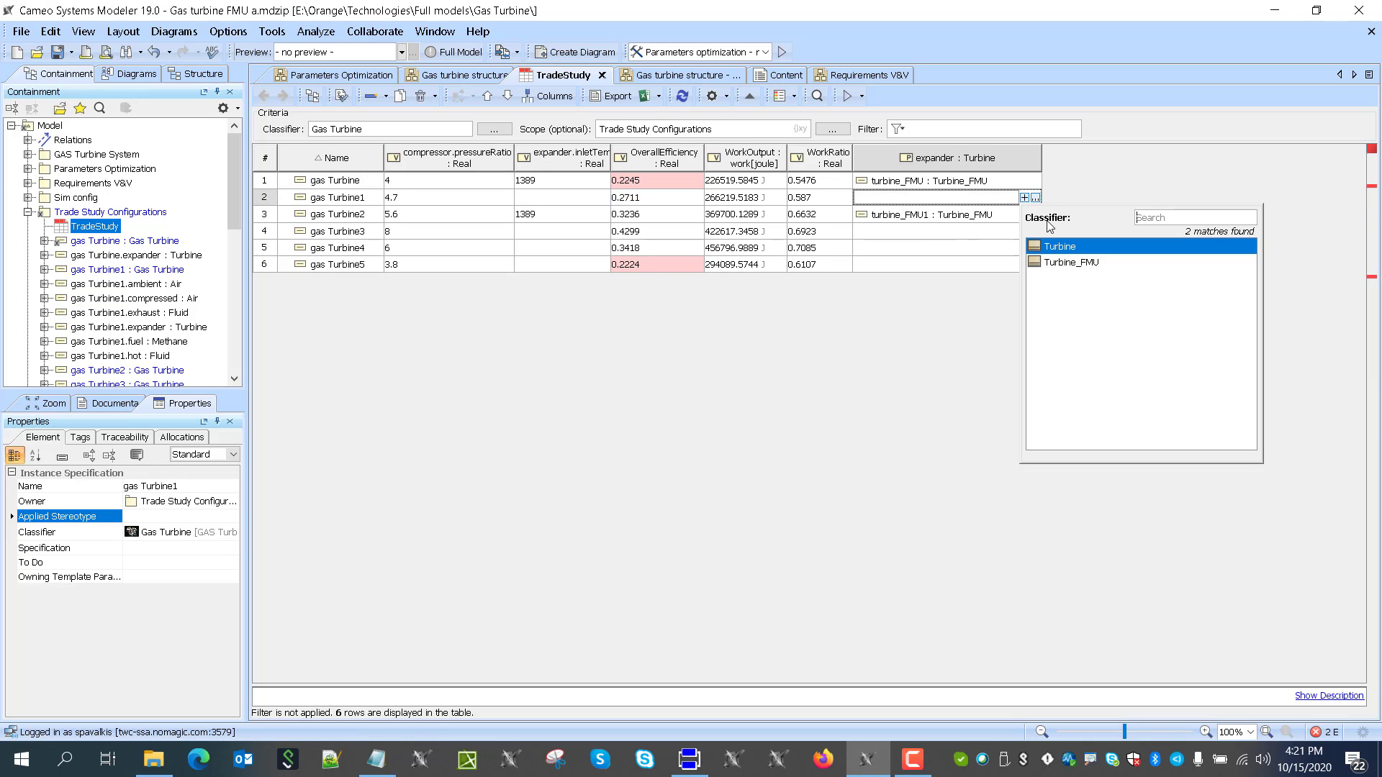
double_click(1056, 259)
click(985, 234)
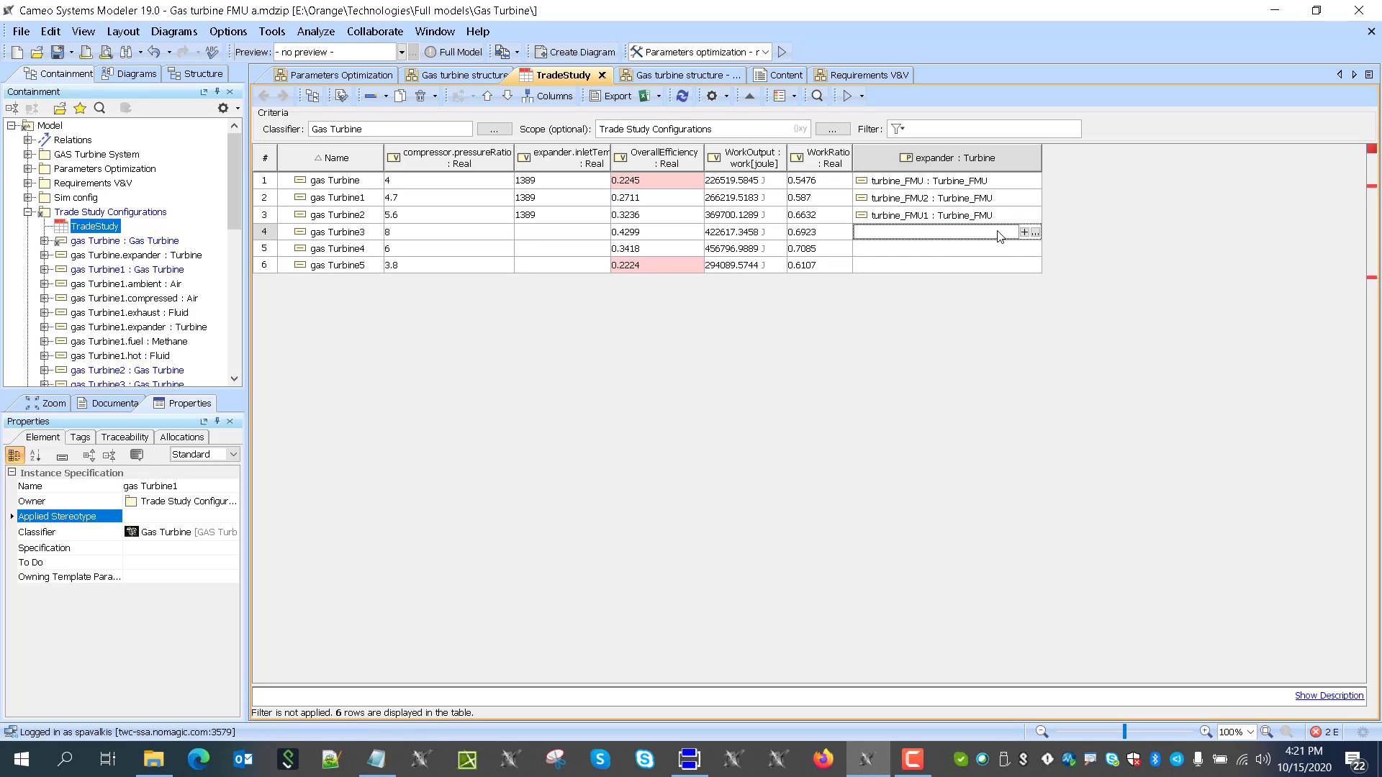
click(1024, 232)
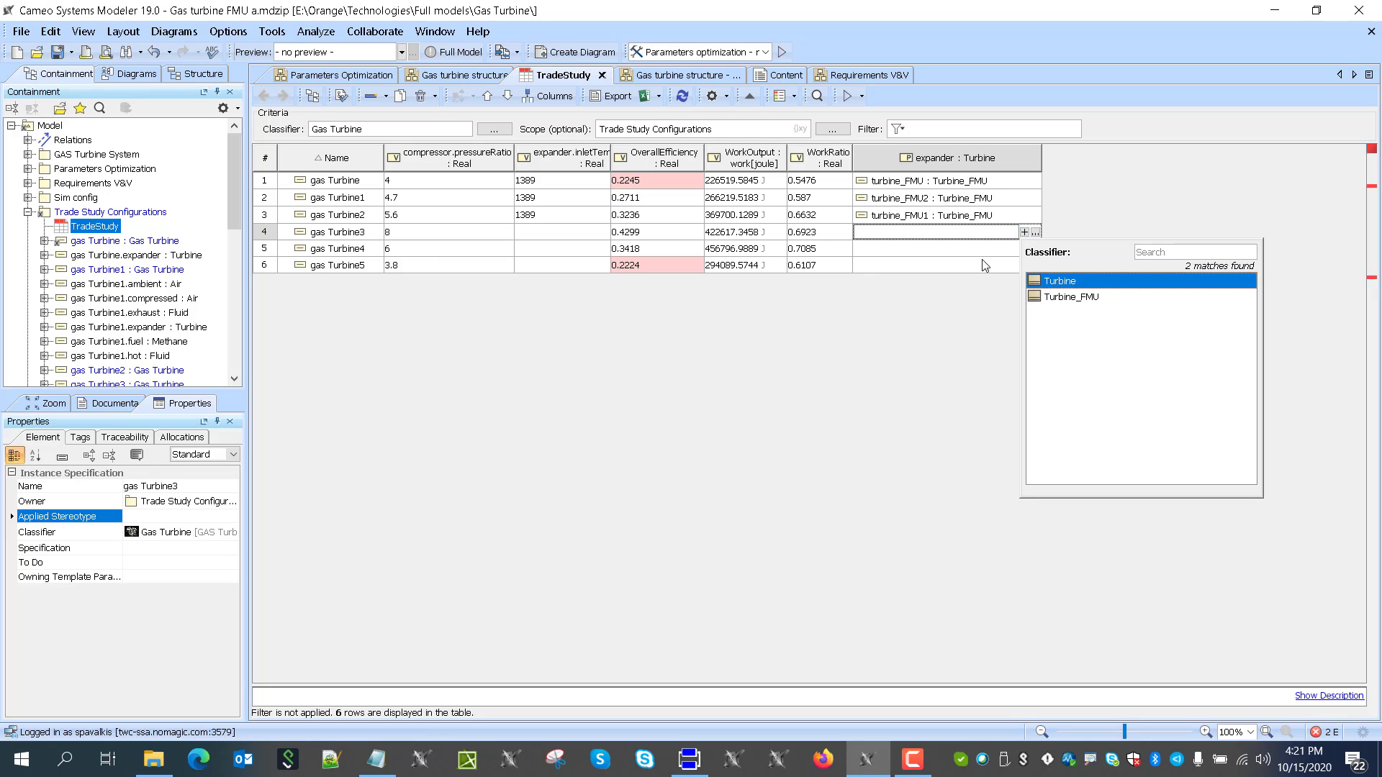
double_click(1064, 297)
Step: Give gas Turbine4 and gas Turbine5 new Turbine_FMU expanders, ending at turbine_FMU5
click(985, 249)
click(1024, 249)
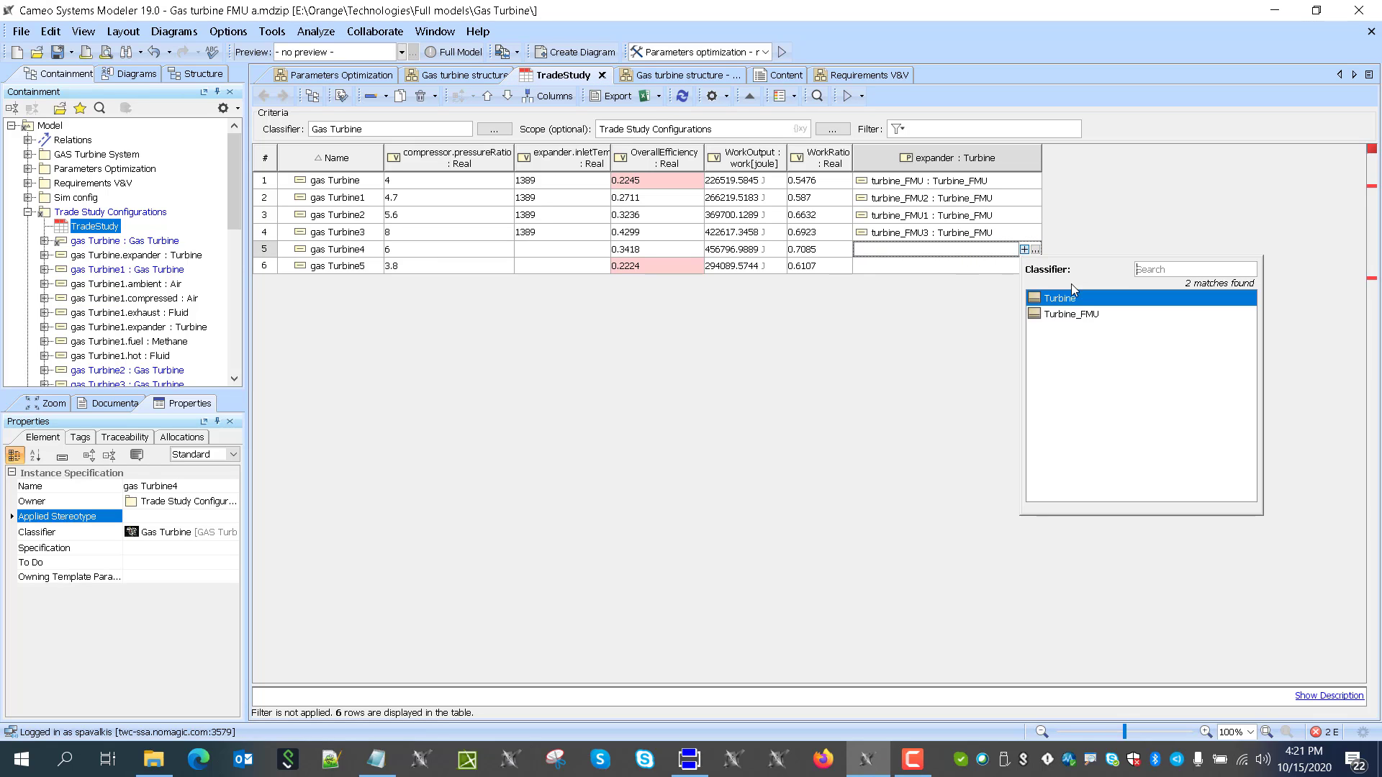
double_click(1090, 317)
click(951, 268)
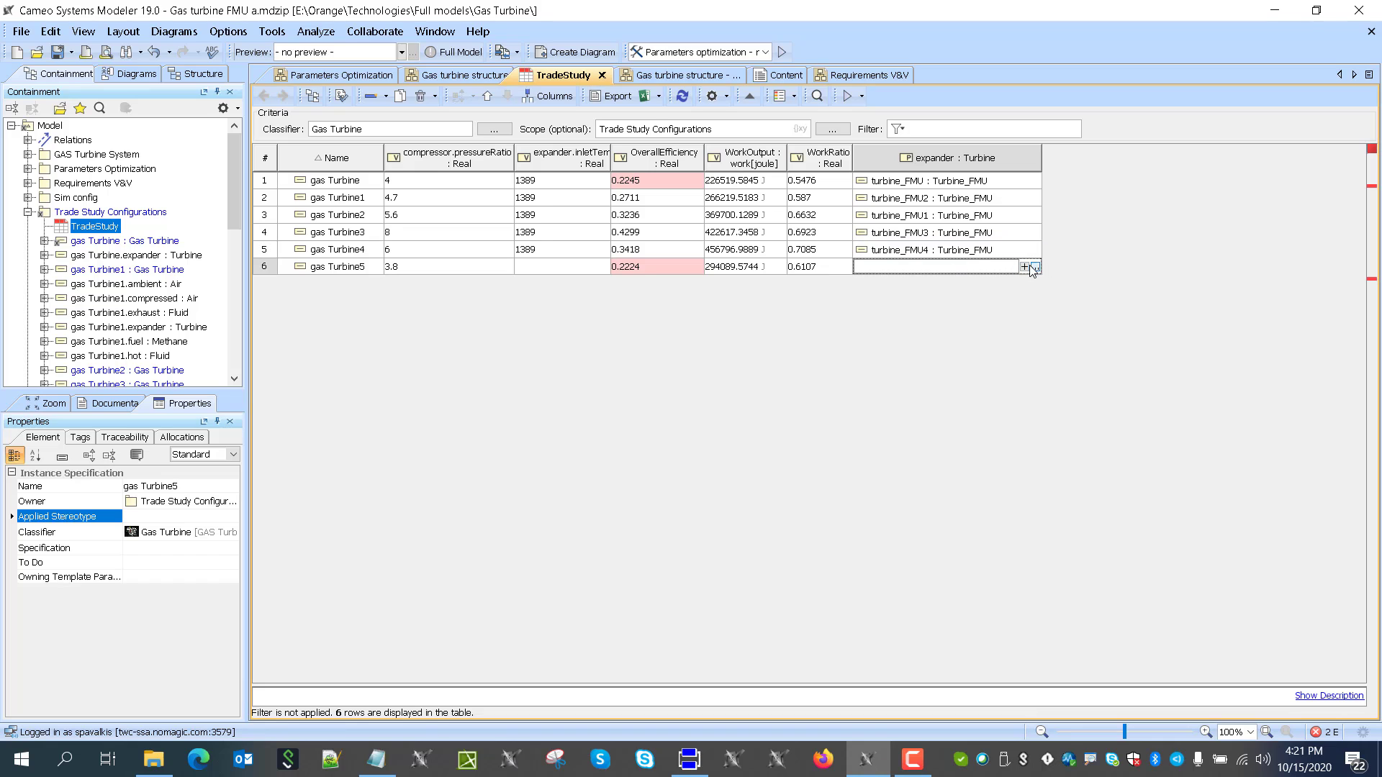
click(1024, 267)
double_click(1086, 325)
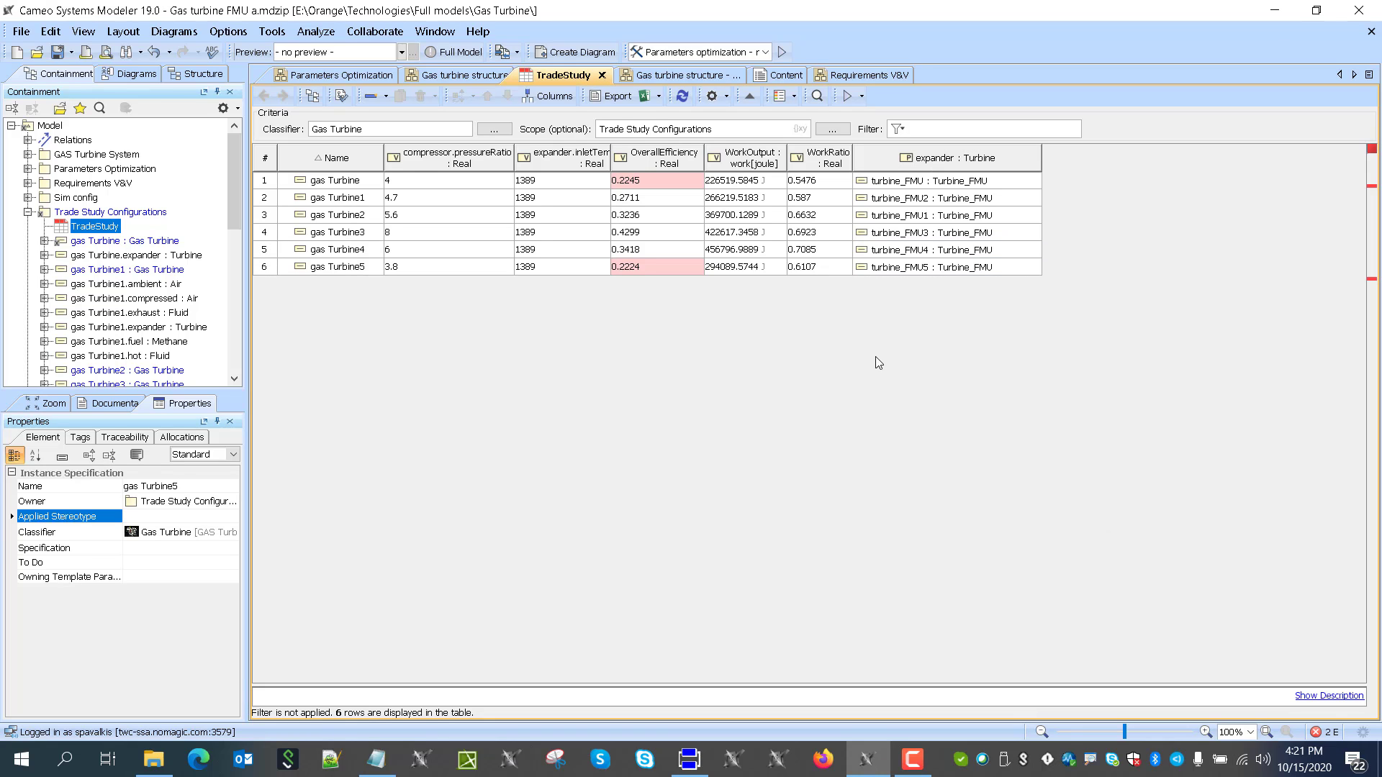
Step: Paste the saved inlet temperatures from Notepad back into the six inletTemp cells
click(628, 330)
click(376, 760)
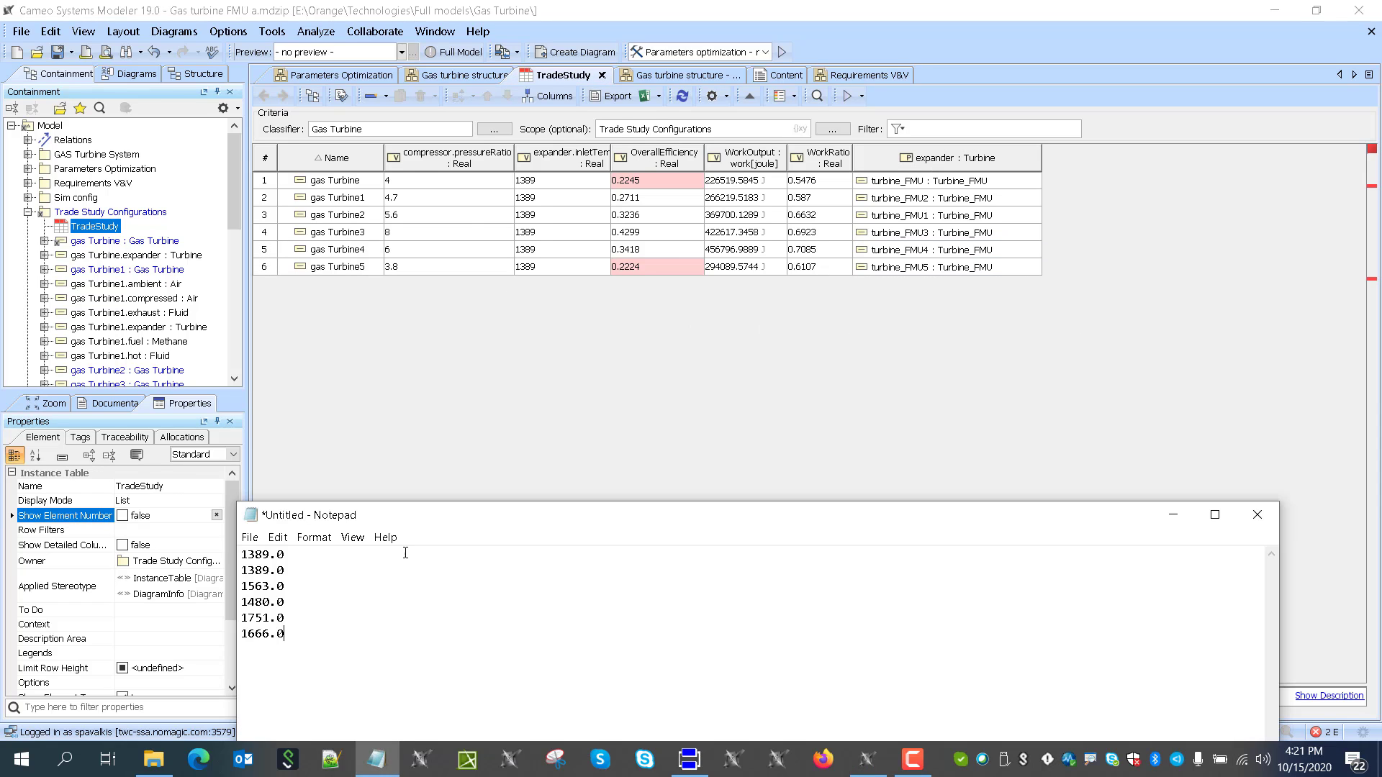
key(ctrl+a)
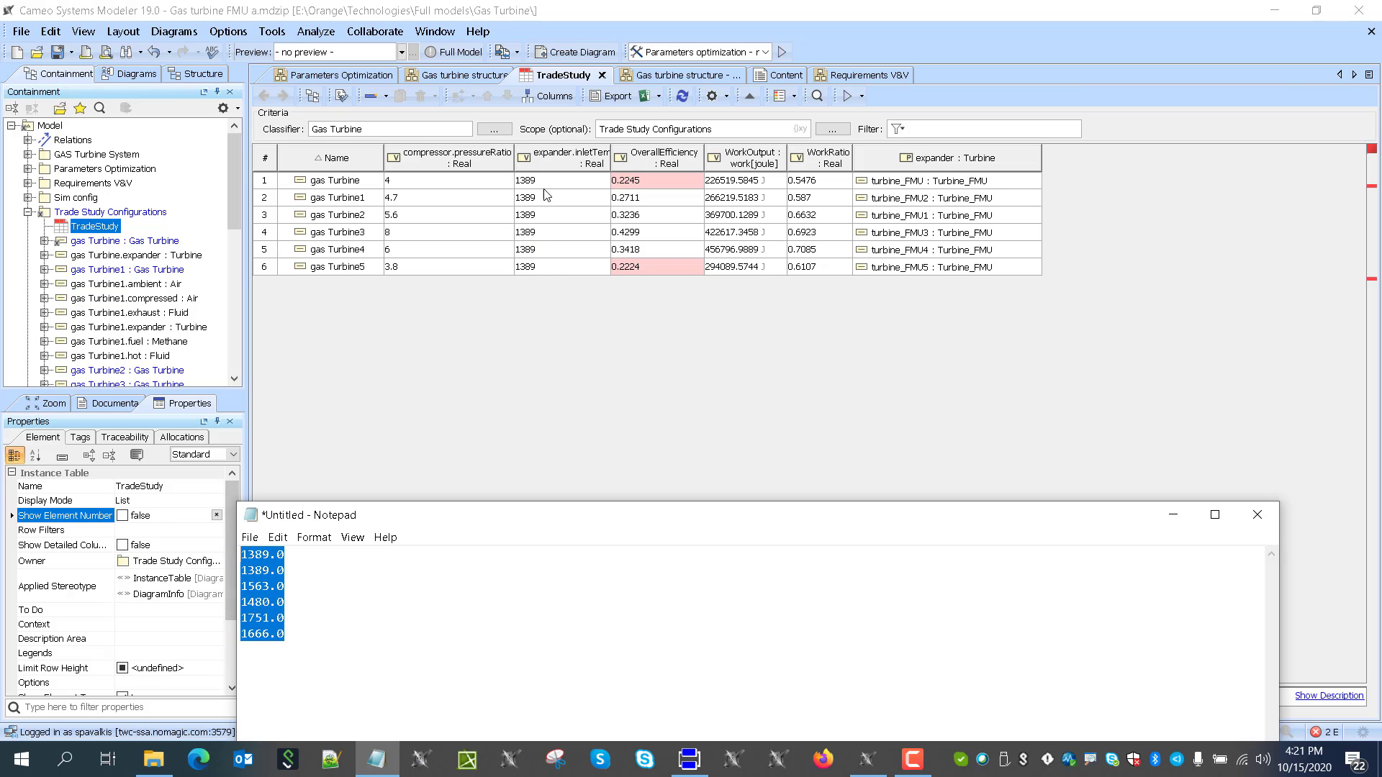
drag(547, 181, 555, 266)
key(ctrl+v)
click(549, 343)
Step: Re-evaluate the table; gas Turbine at 1060 drops to 0.1973 efficiency, failing two requirements
click(852, 96)
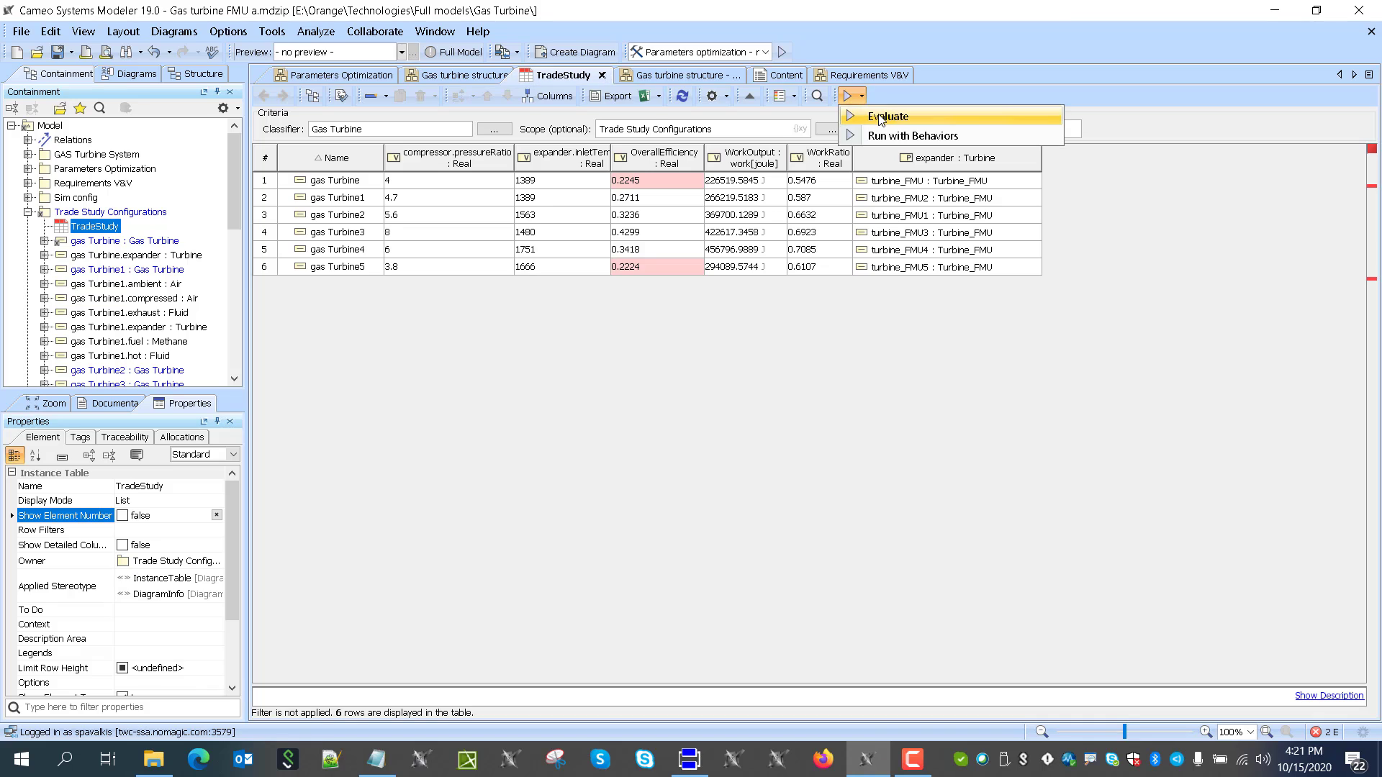
click(887, 108)
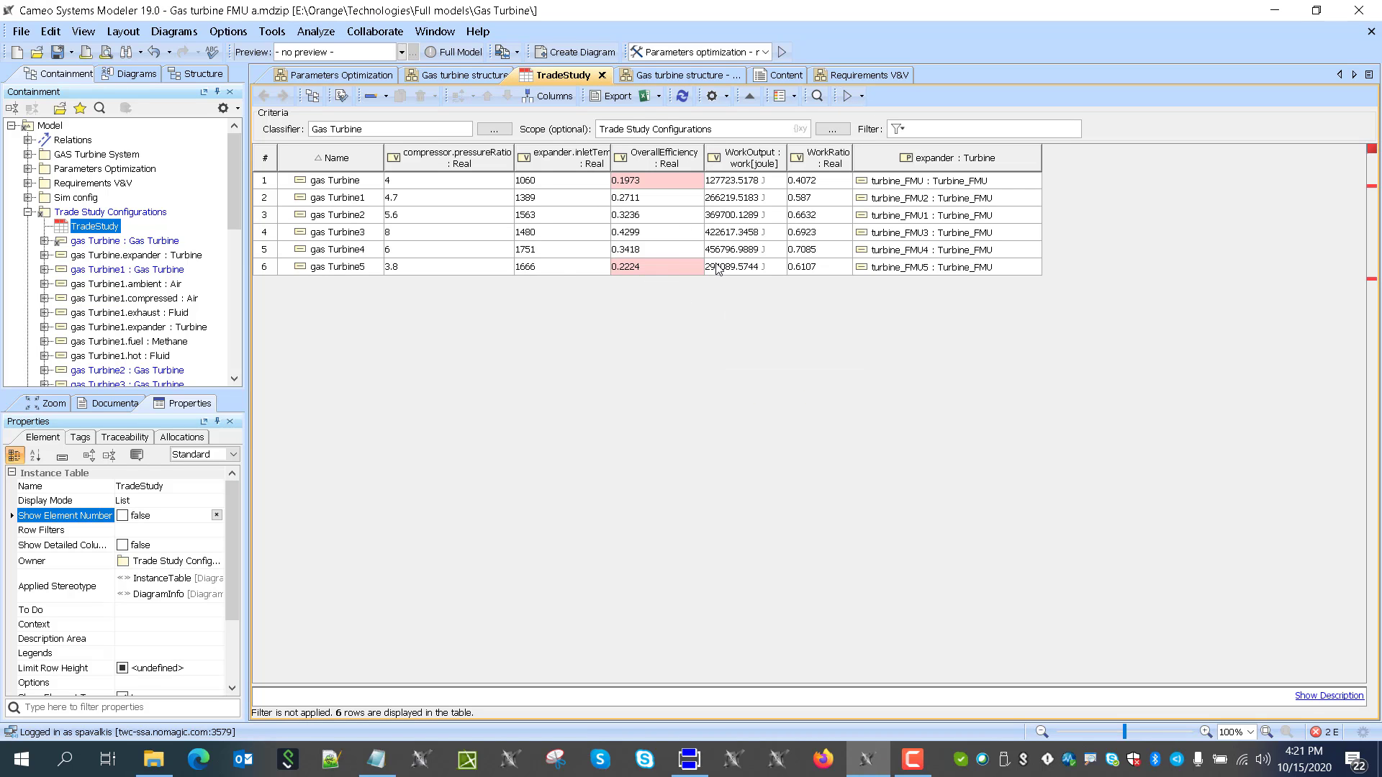
mouse_move(681, 186)
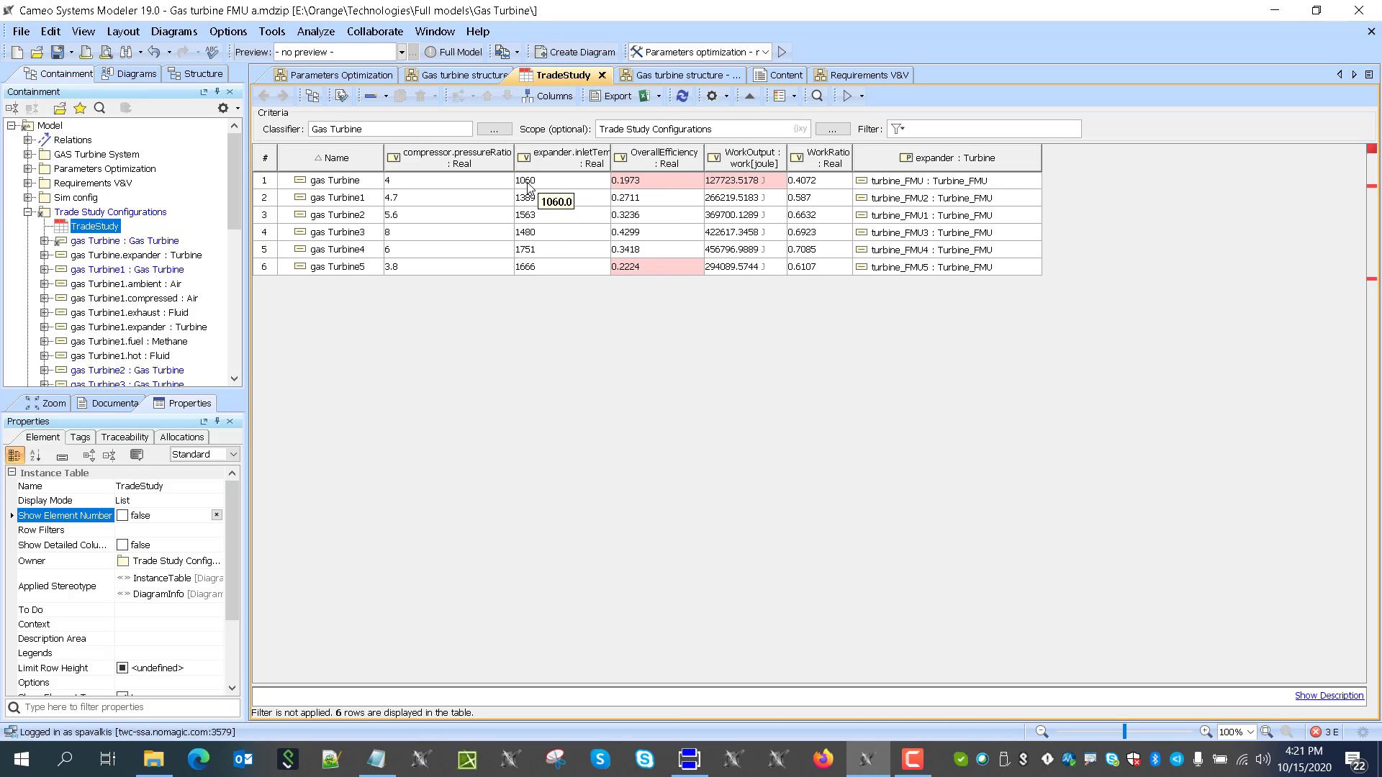
mouse_move(723, 183)
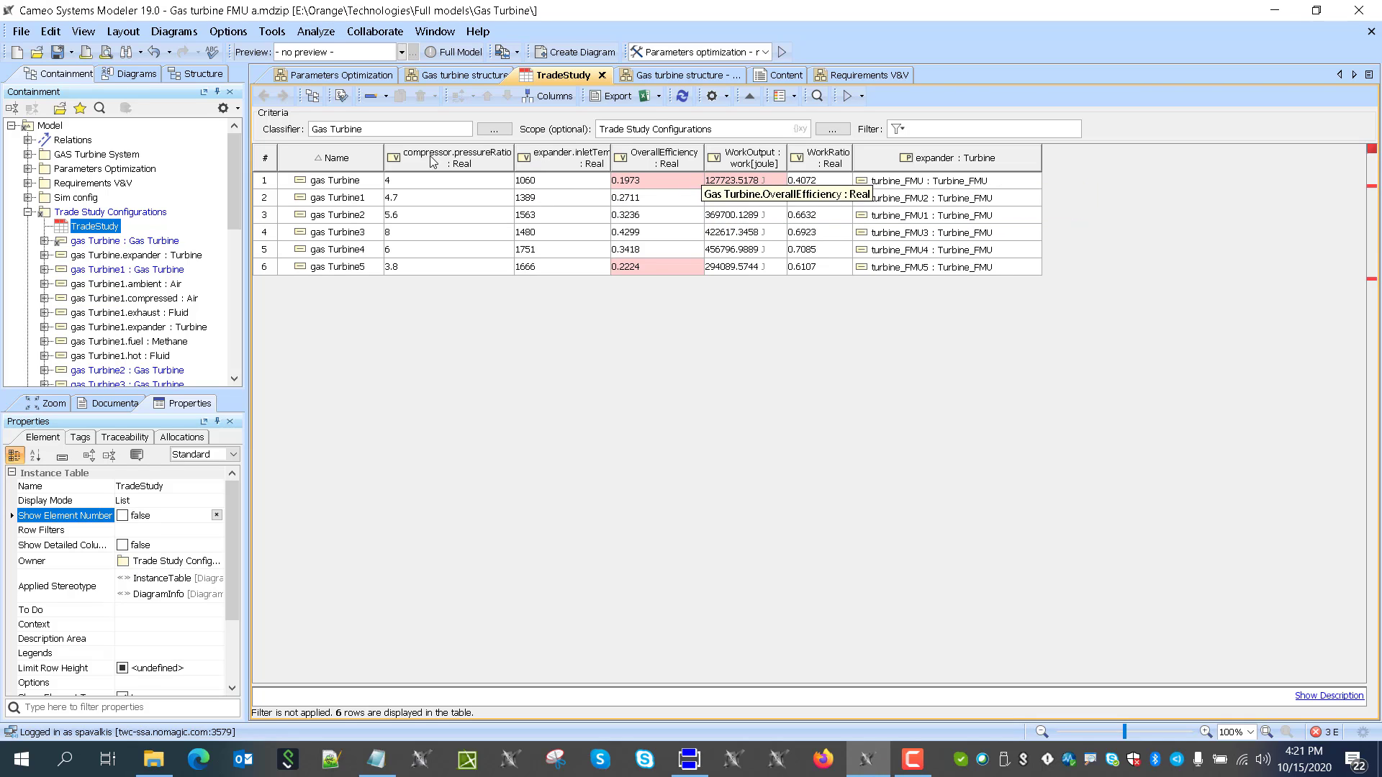